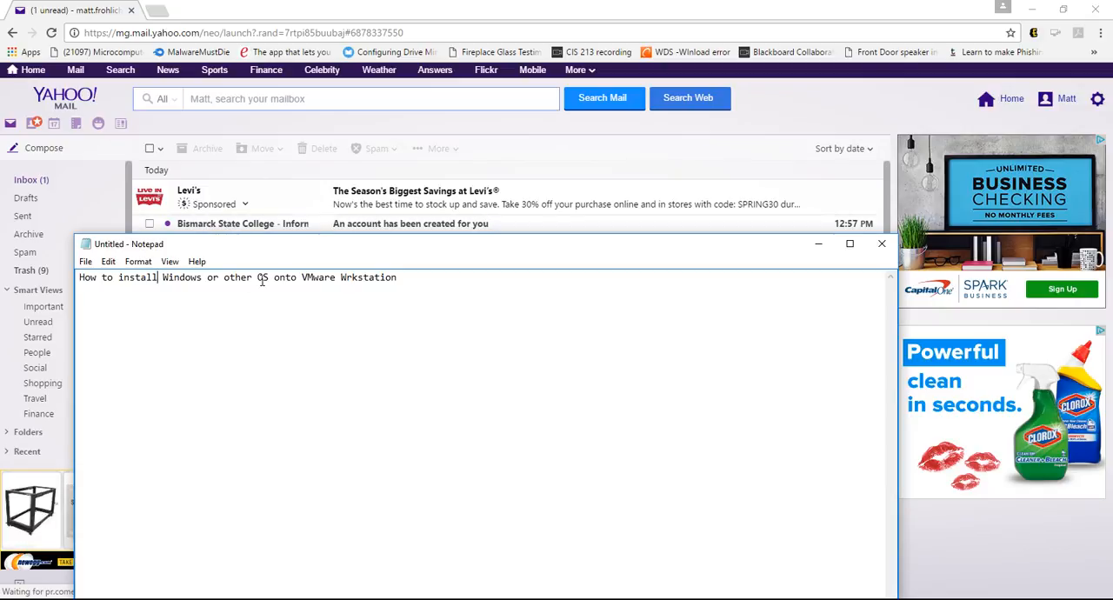
Open the Bismarck State College account creation e-mail and follow its link to complete the registration
click(429, 223)
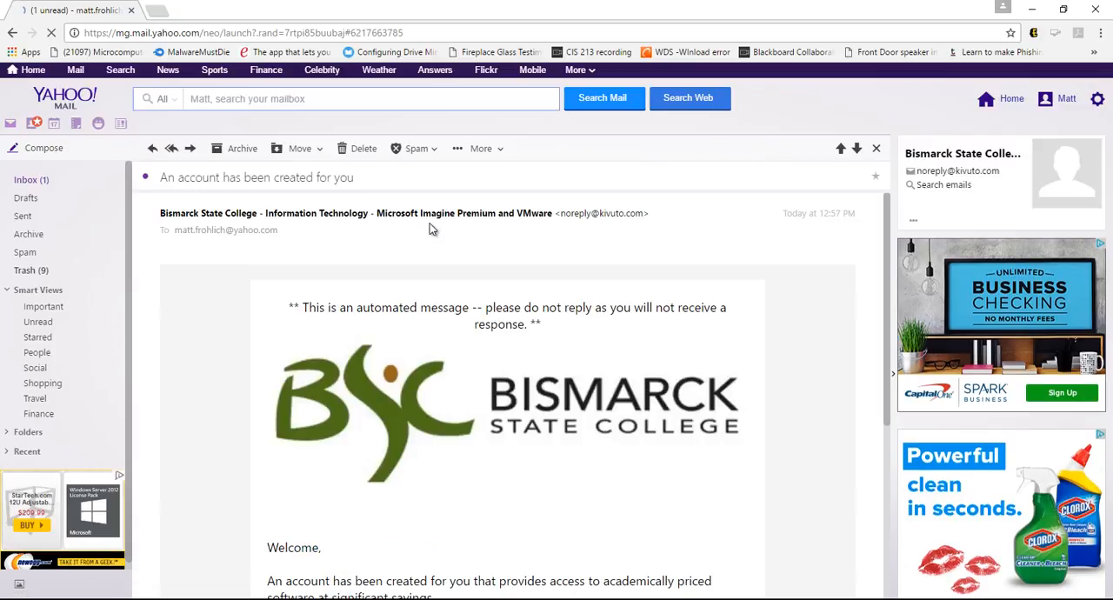
scroll(550, 319, down, 1)
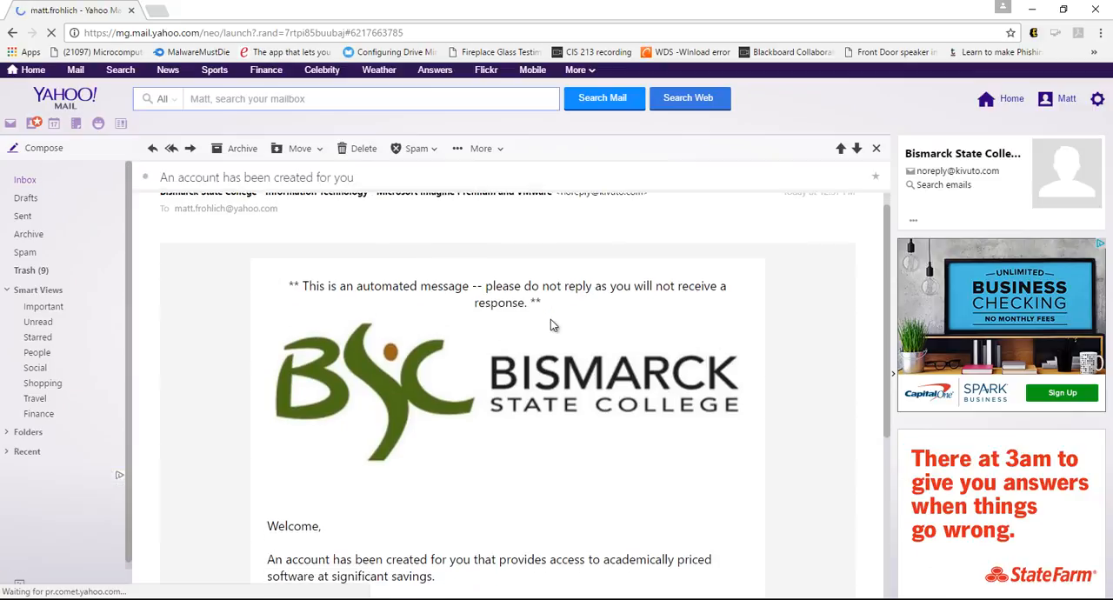
scroll(551, 319, down, 1)
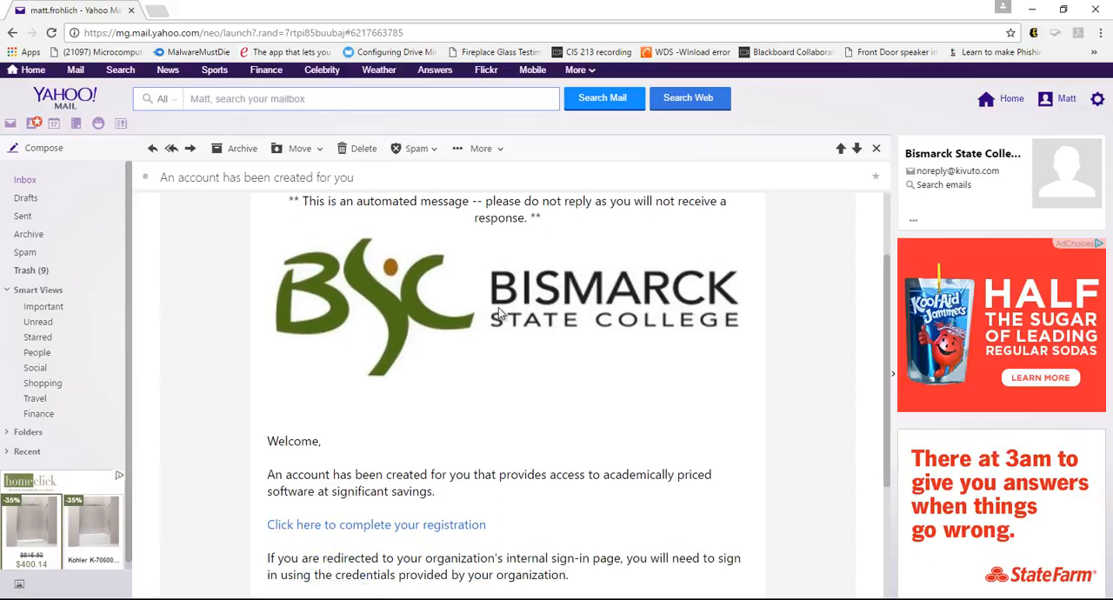
scroll(516, 343, down, 3)
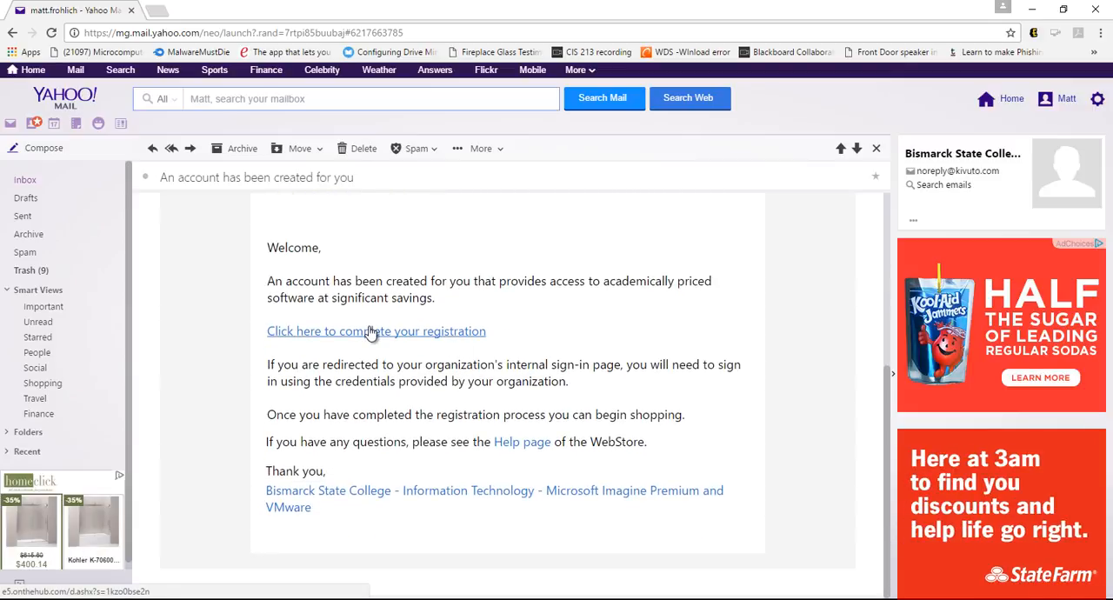
click(370, 331)
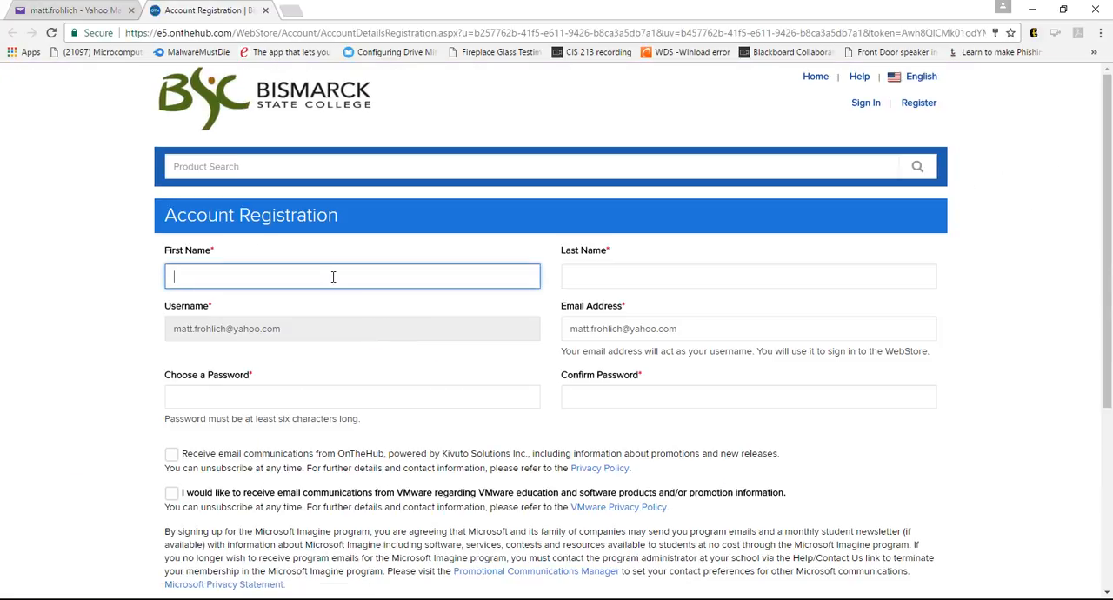
Fill in the first and last name on the Account Registration form, and enter and confirm the account password
key(Tab)
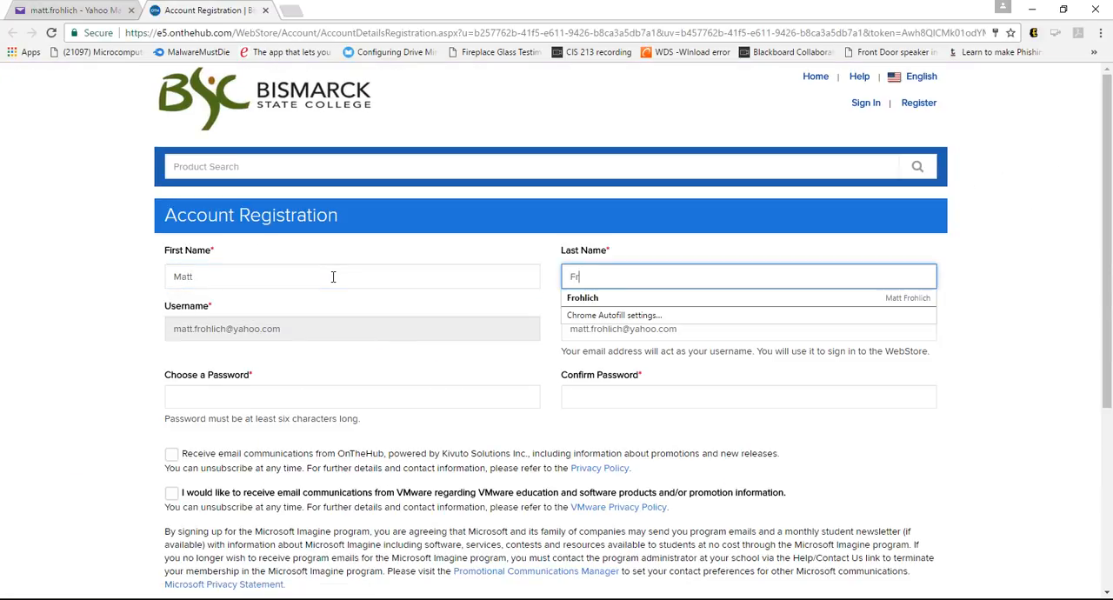
click(308, 395)
text(p)
key(Tab)
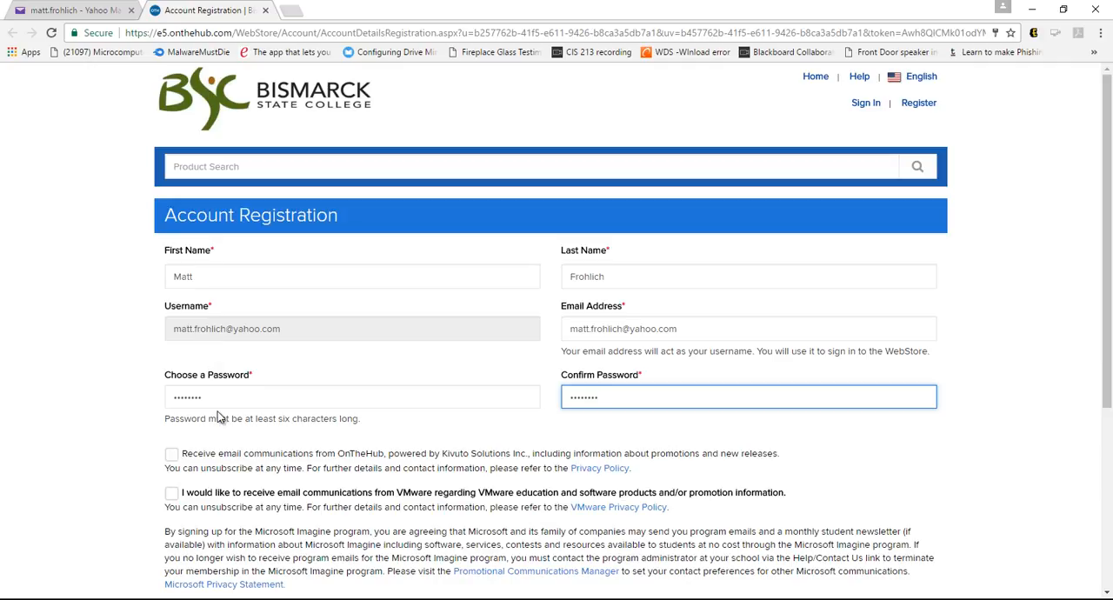
Complete the CAPTCHA and submit the registration without opting in to promotional e-mails, saving the site login in the browser
scroll(230, 397, down, 1)
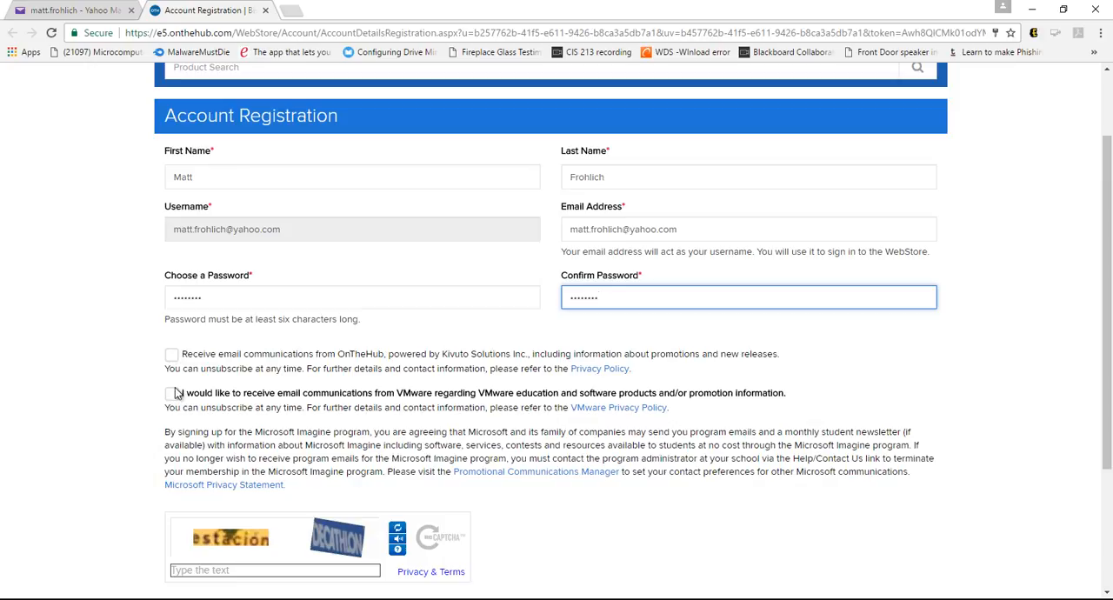
scroll(261, 383, down, 1)
scroll(261, 382, down, 1)
click(247, 380)
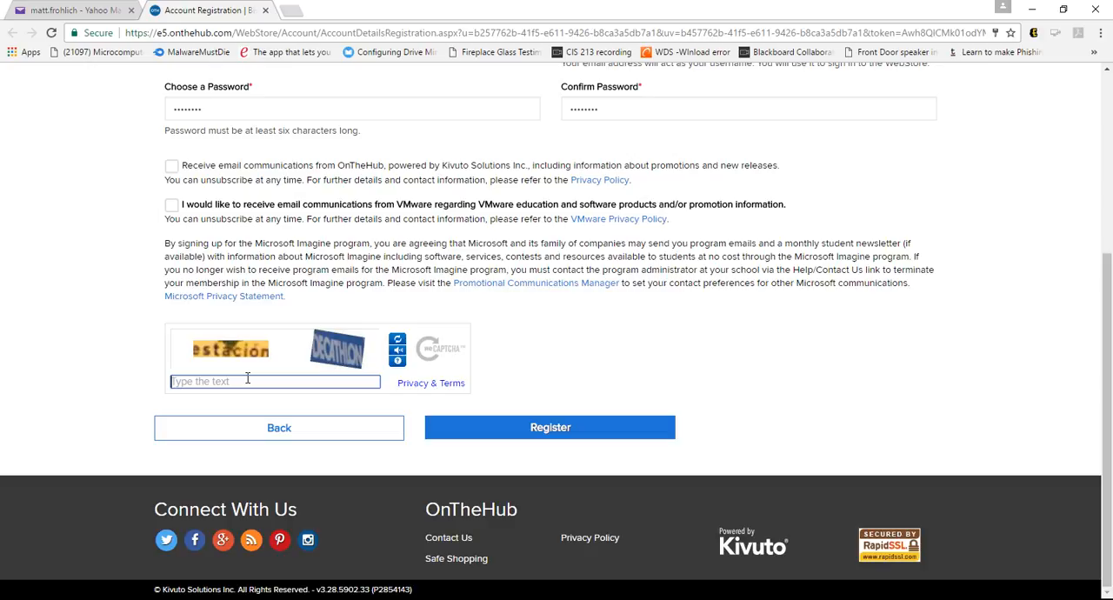
text(estacion decathlon)
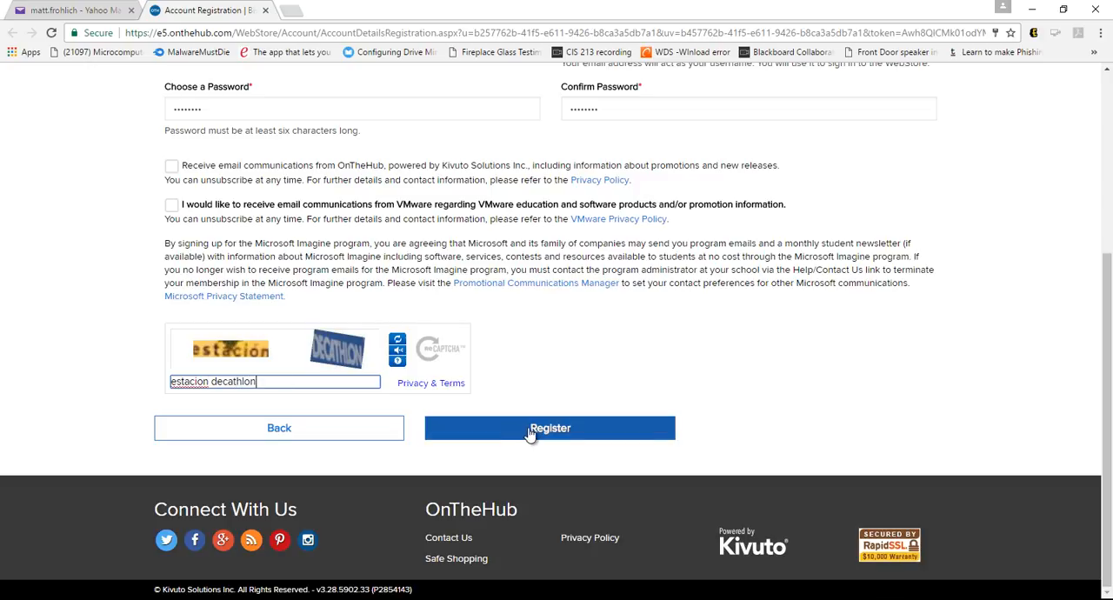
click(528, 427)
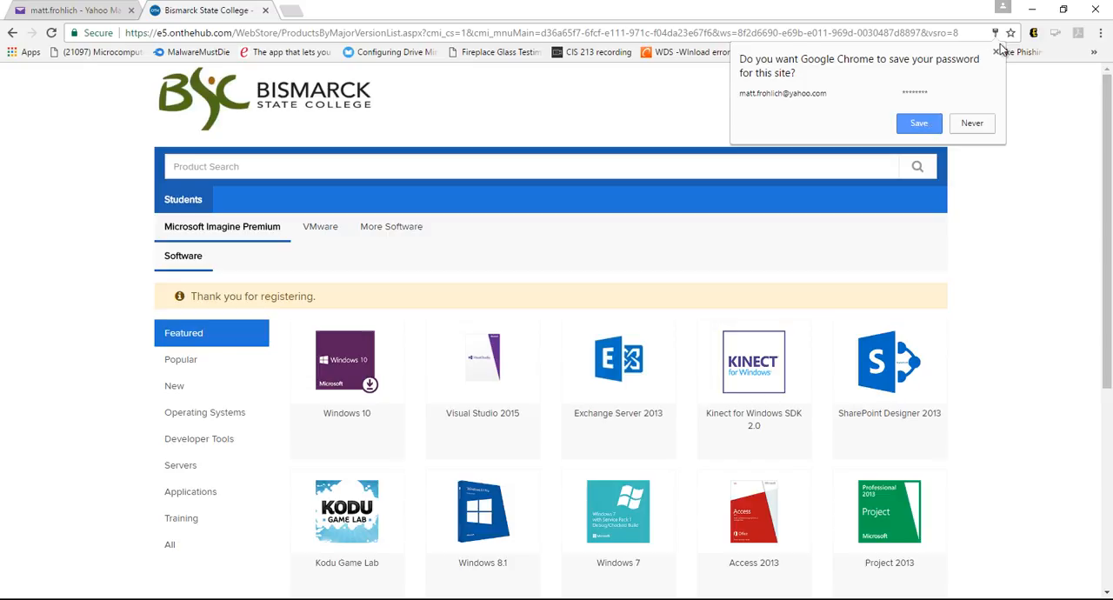
click(928, 126)
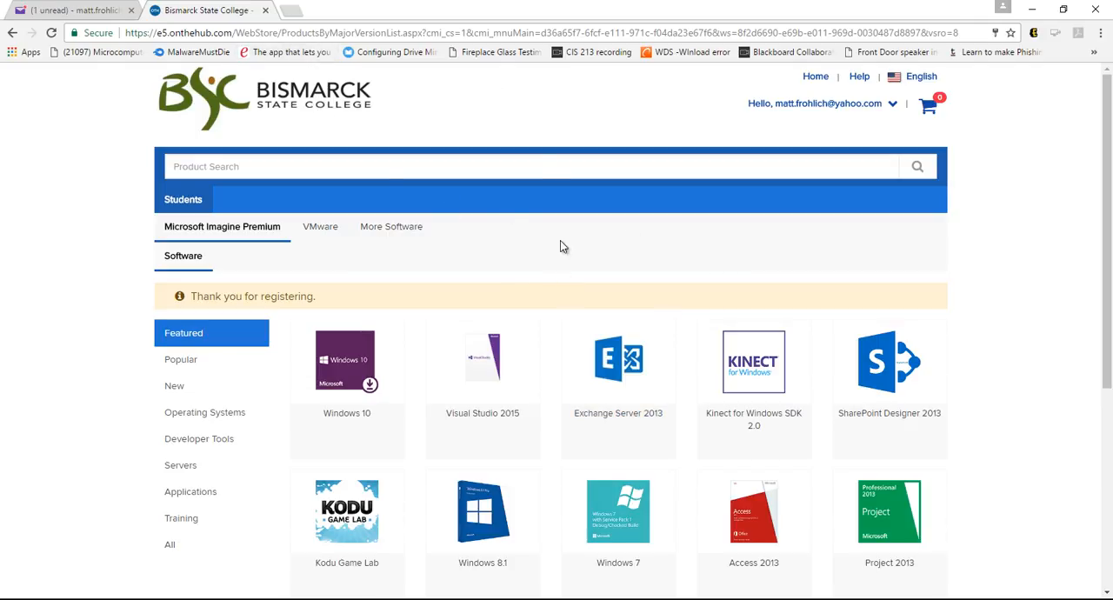
Sign out of the new account and reopen the Bismarck State College OnTheHub webstore page
click(892, 104)
click(839, 159)
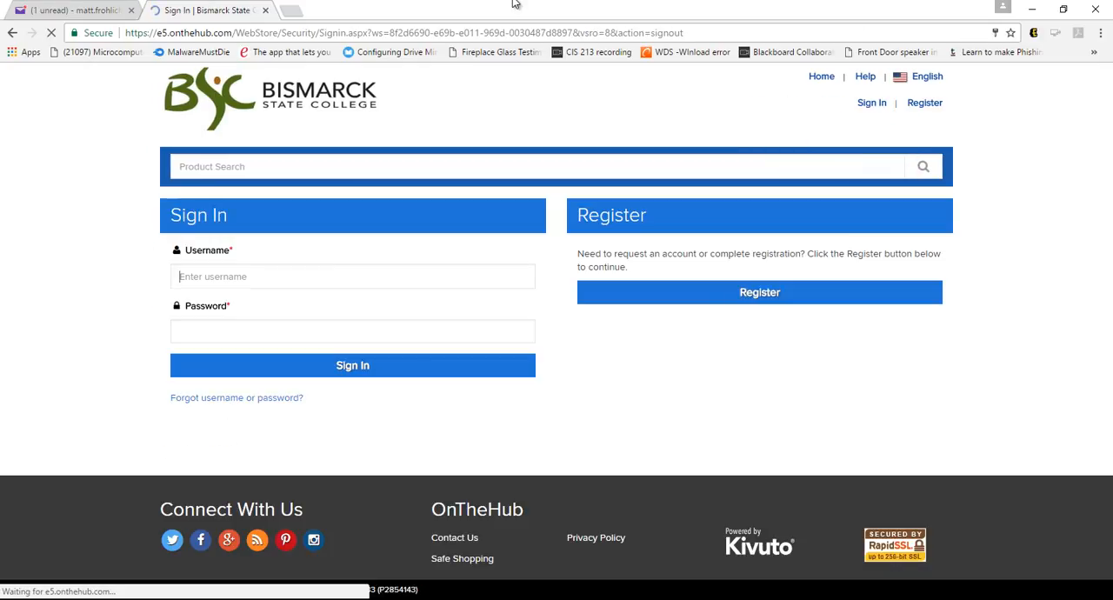
click(272, 33)
text(ont)
key(Down)
key(Return)
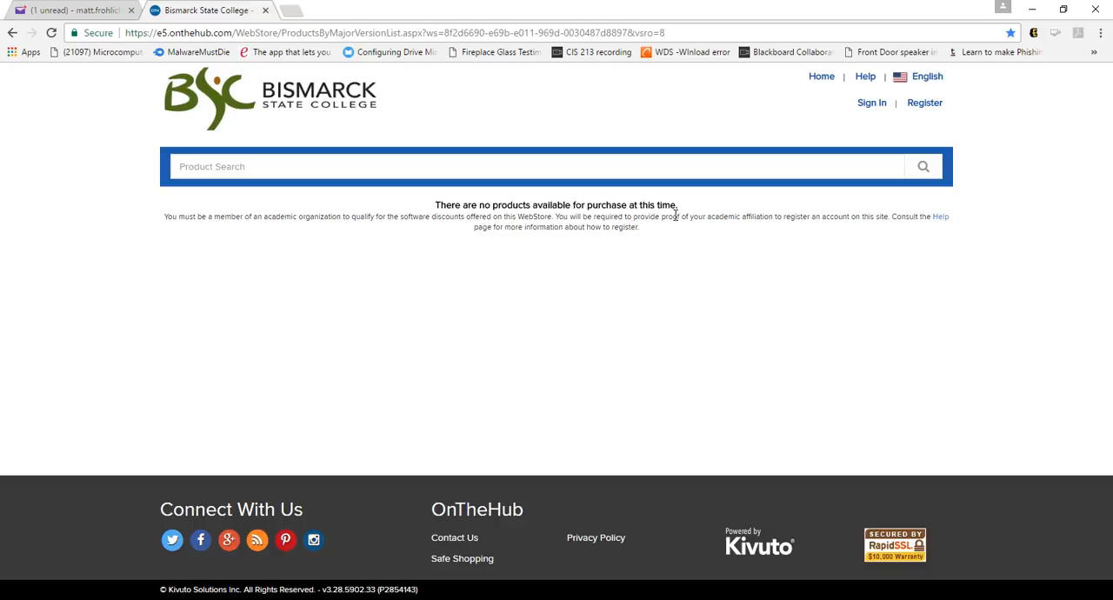
Sign in to the webstore, replacing the prefilled username with the newly registered account's e-mail
click(871, 105)
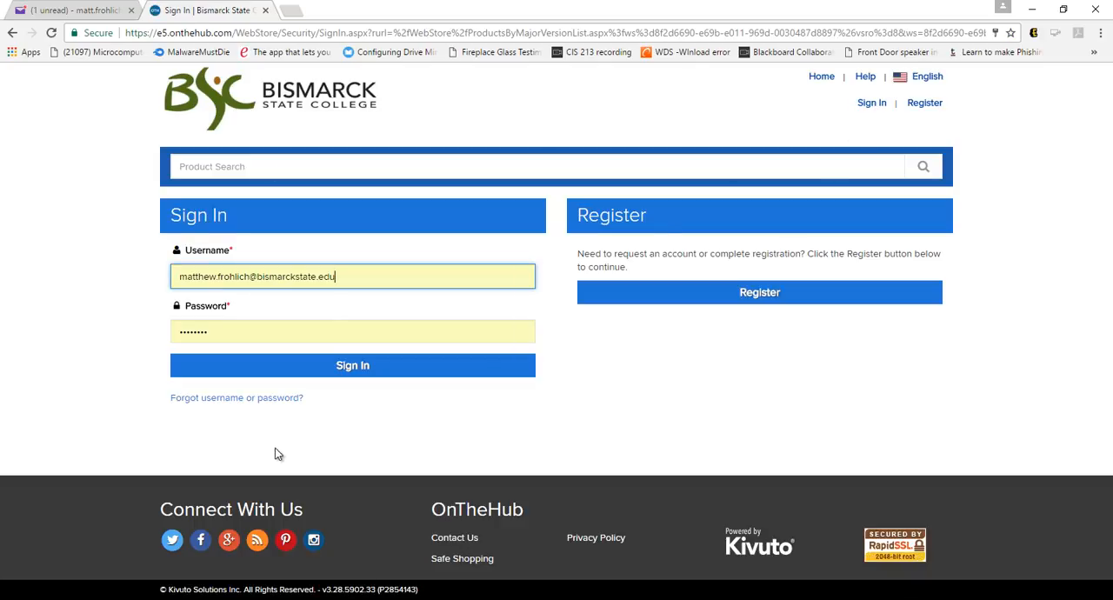
key(BackSpace)
key(BackSpace)
key(BackSpace)
key(BackSpace)
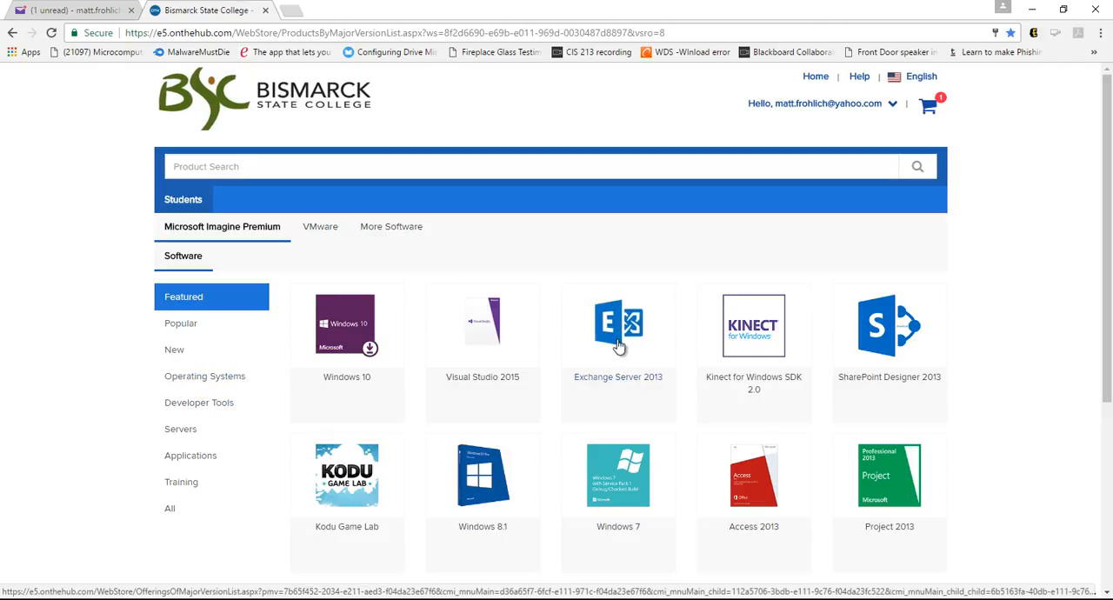
Add Windows 7 Professional with Service Pack 1 32/64-bit (English) to the shopping cart
scroll(618, 345, down, 1)
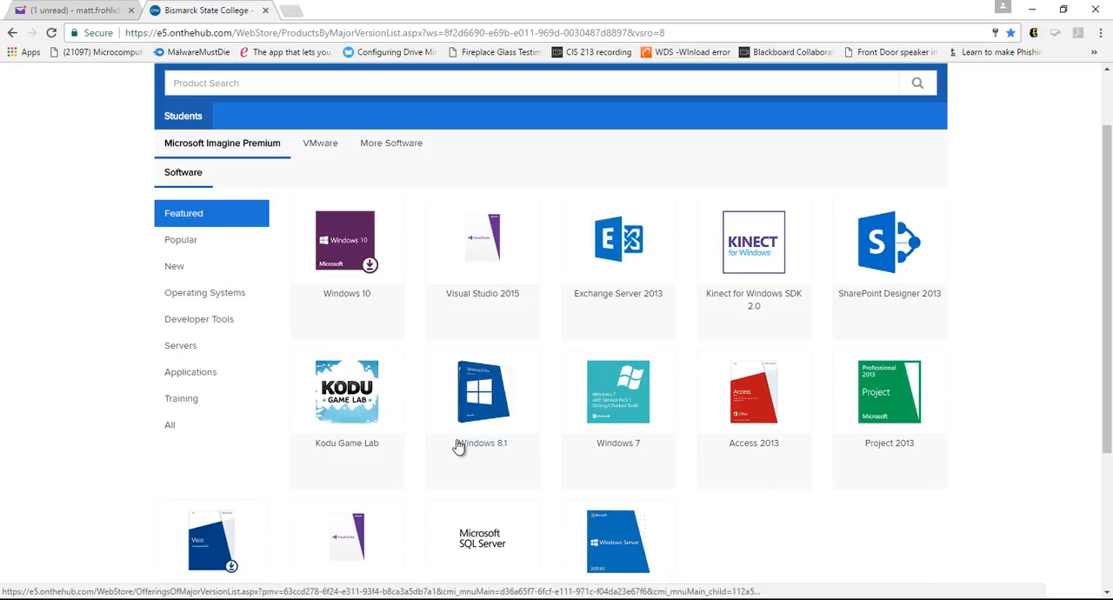
click(624, 426)
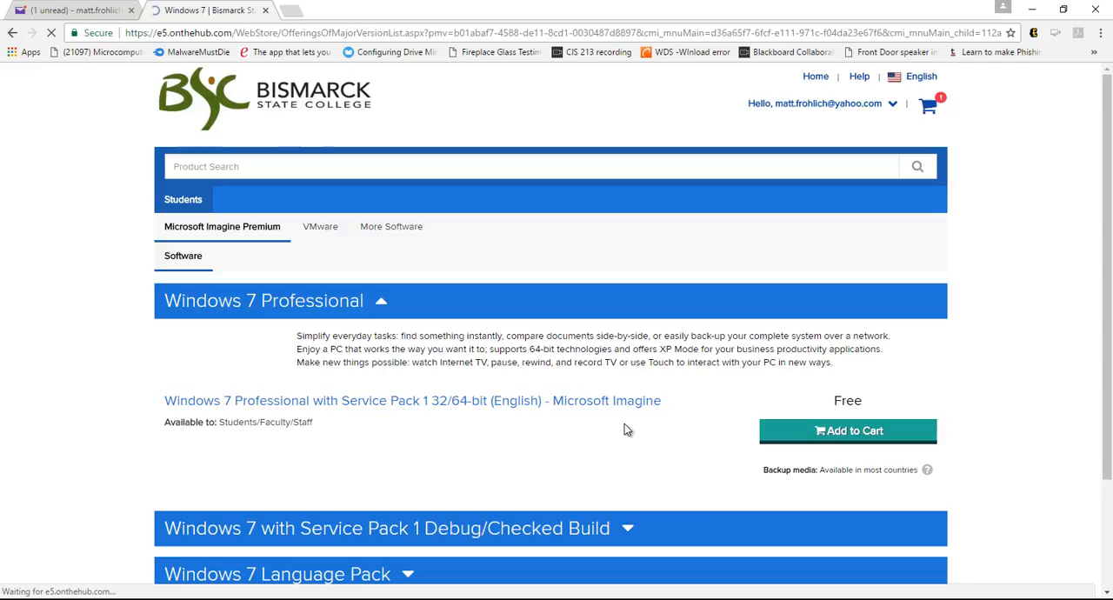
scroll(624, 429, down, 2)
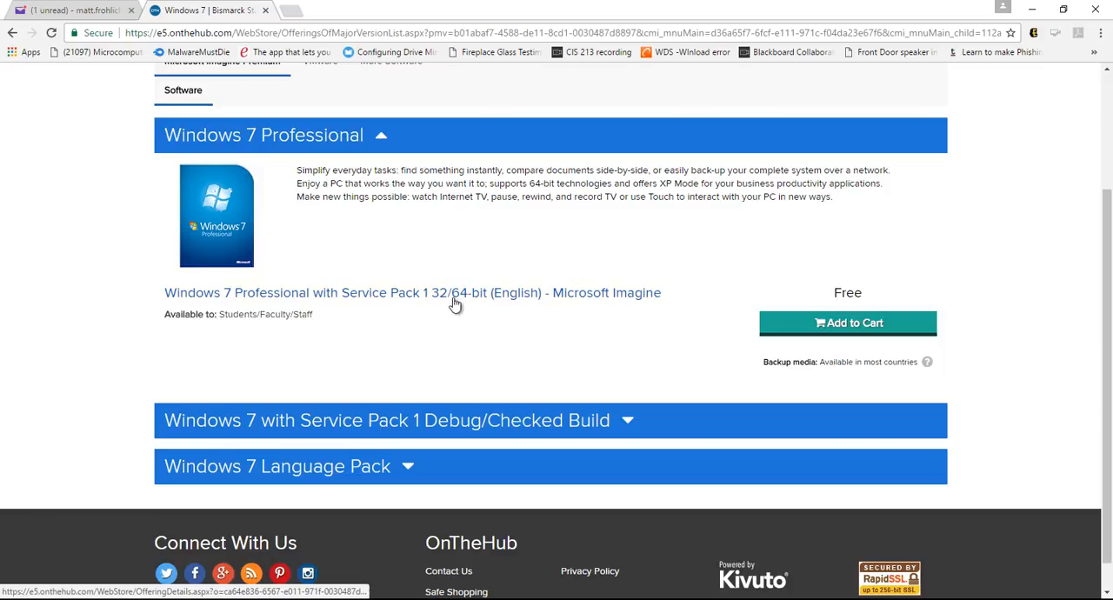
click(860, 328)
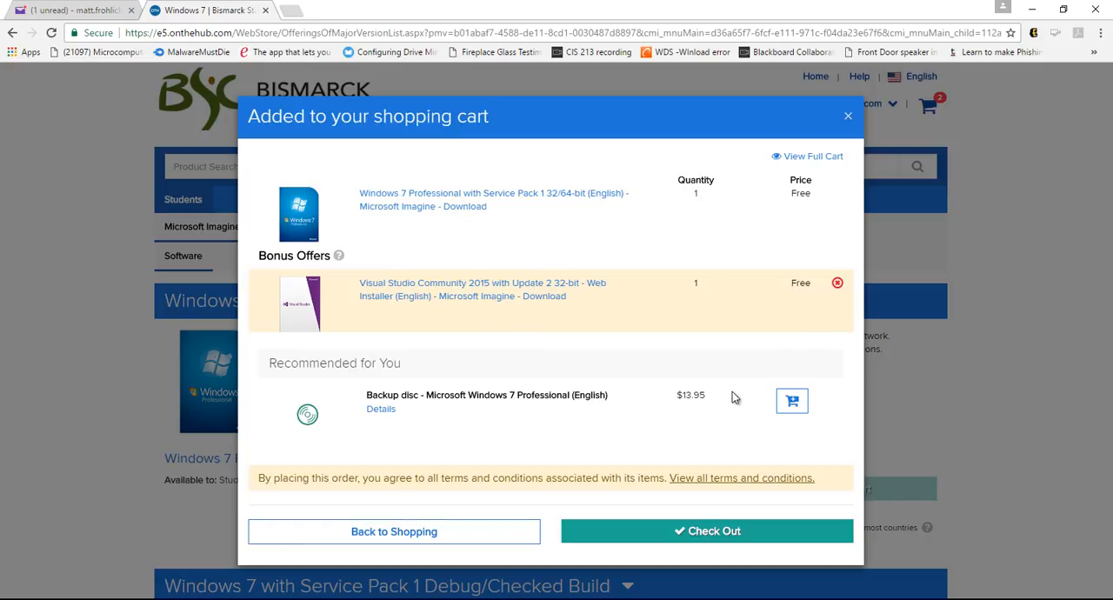
Remove the Visual Studio Community 2015 bonus offer from the cart and check out the order
click(837, 283)
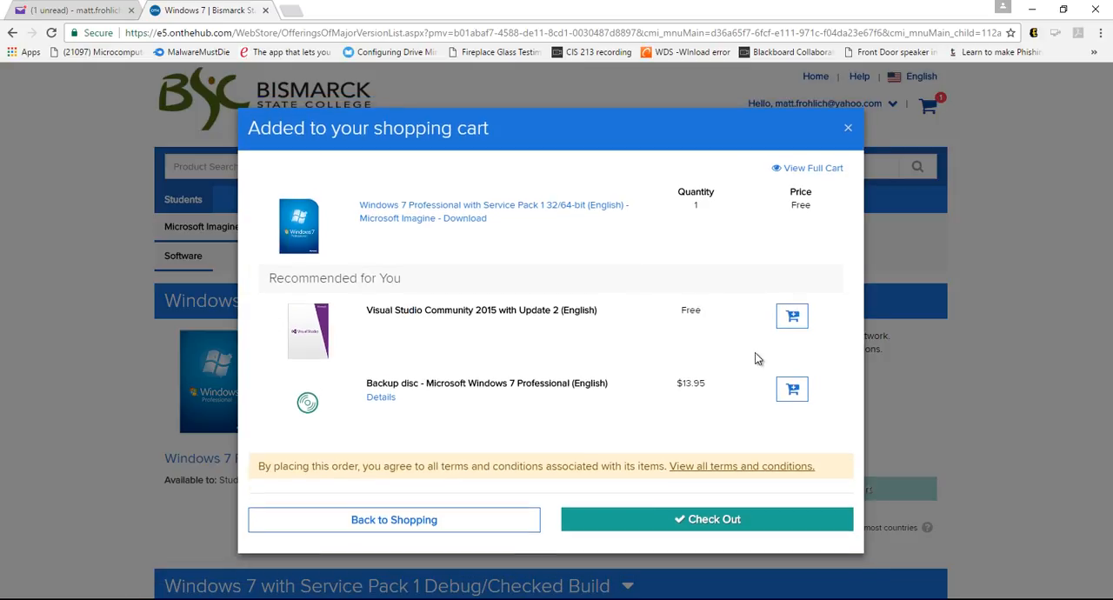
click(706, 520)
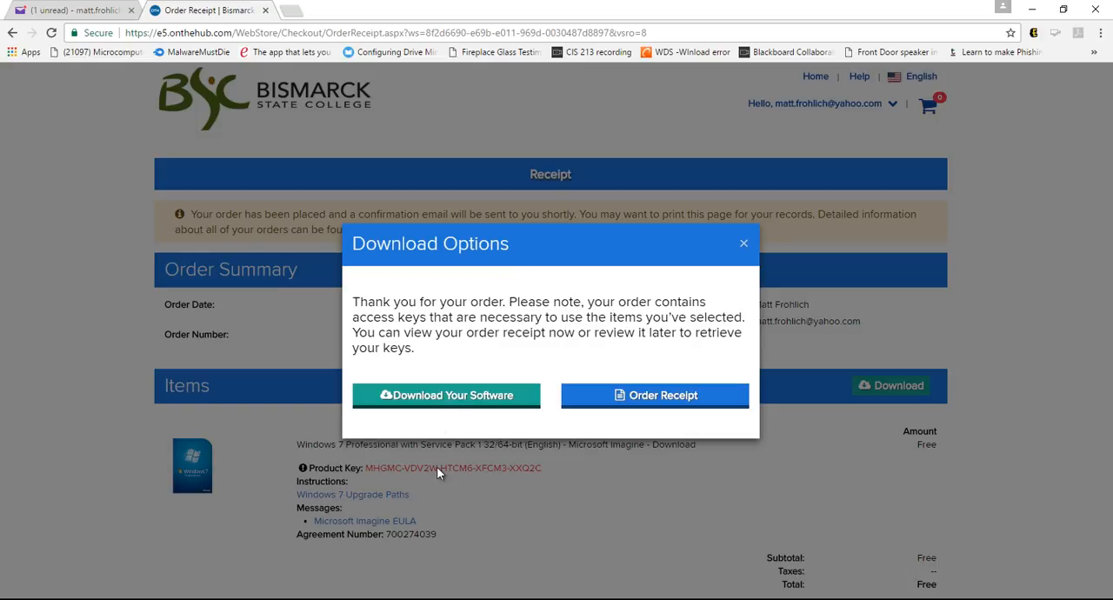
Download the Secure Download Manager from the order's download page and install it in the default folder without launching it
click(477, 398)
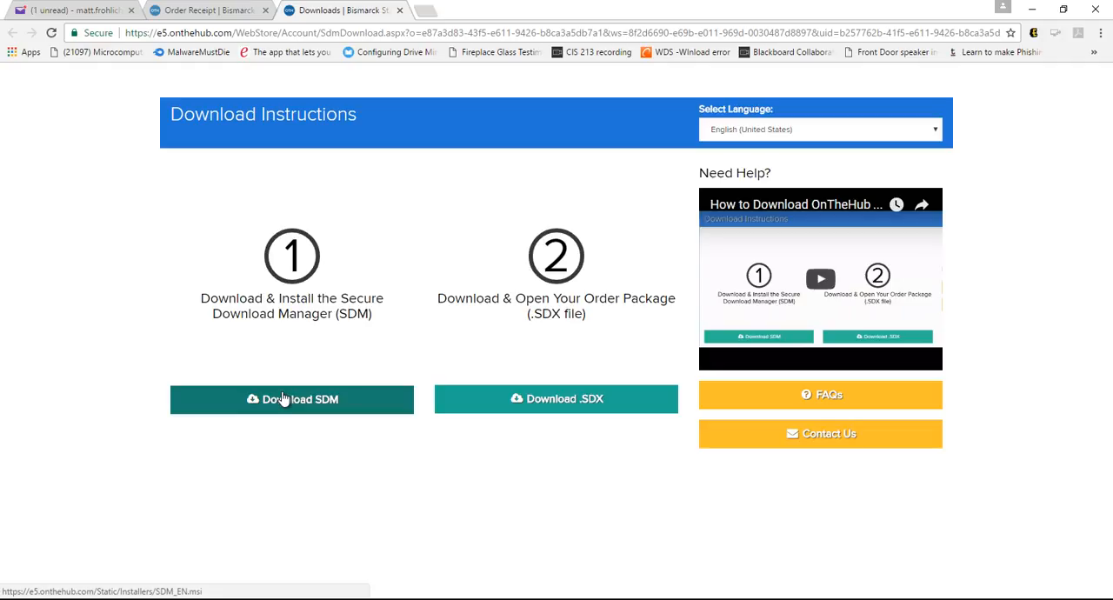
click(281, 397)
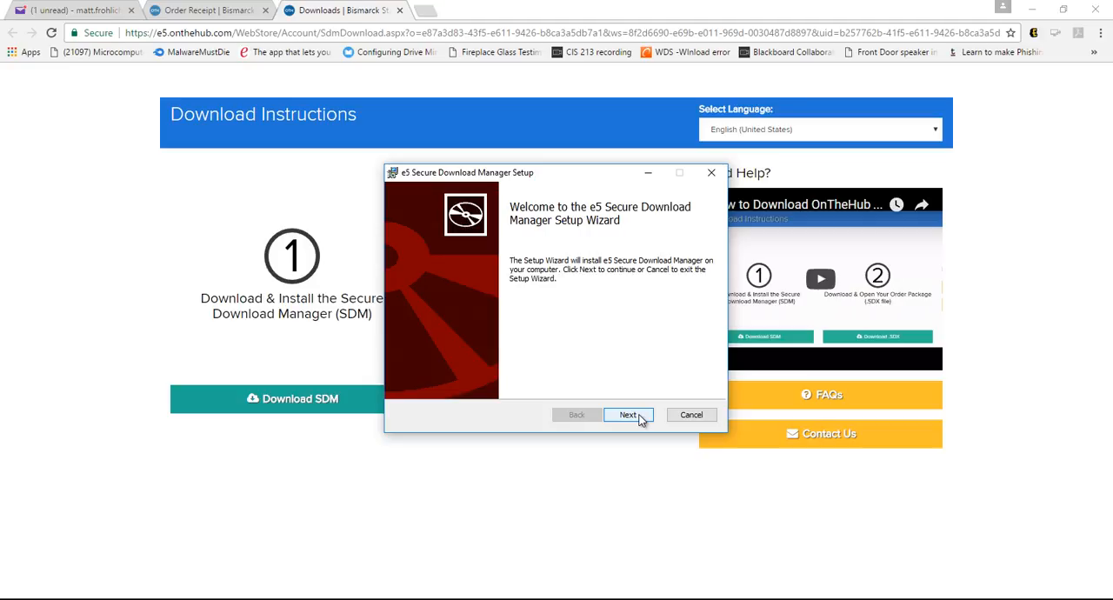
click(640, 419)
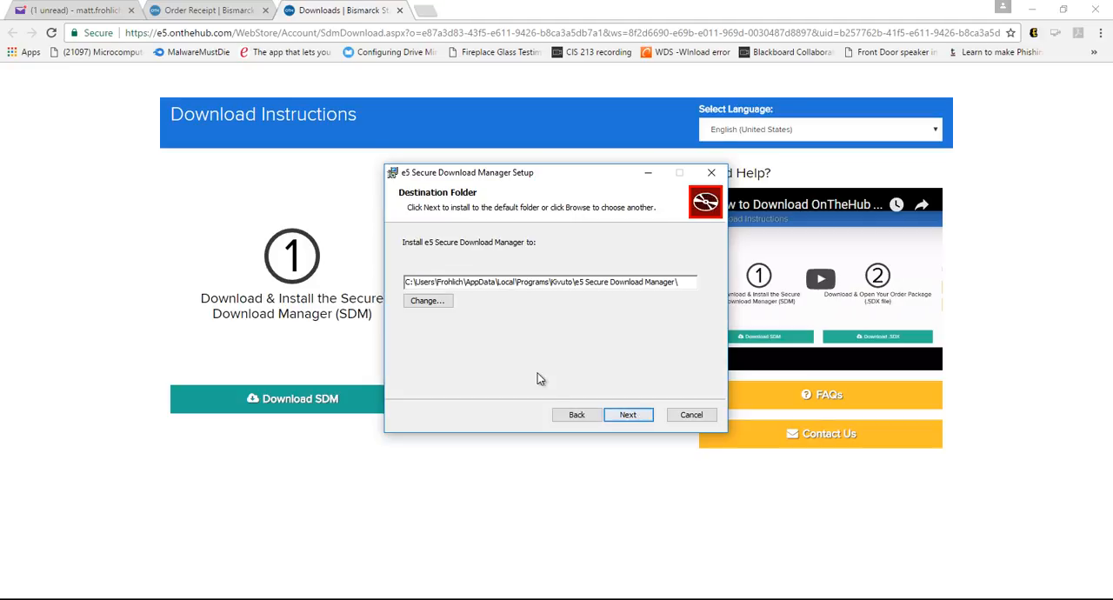
click(636, 414)
click(637, 414)
click(637, 415)
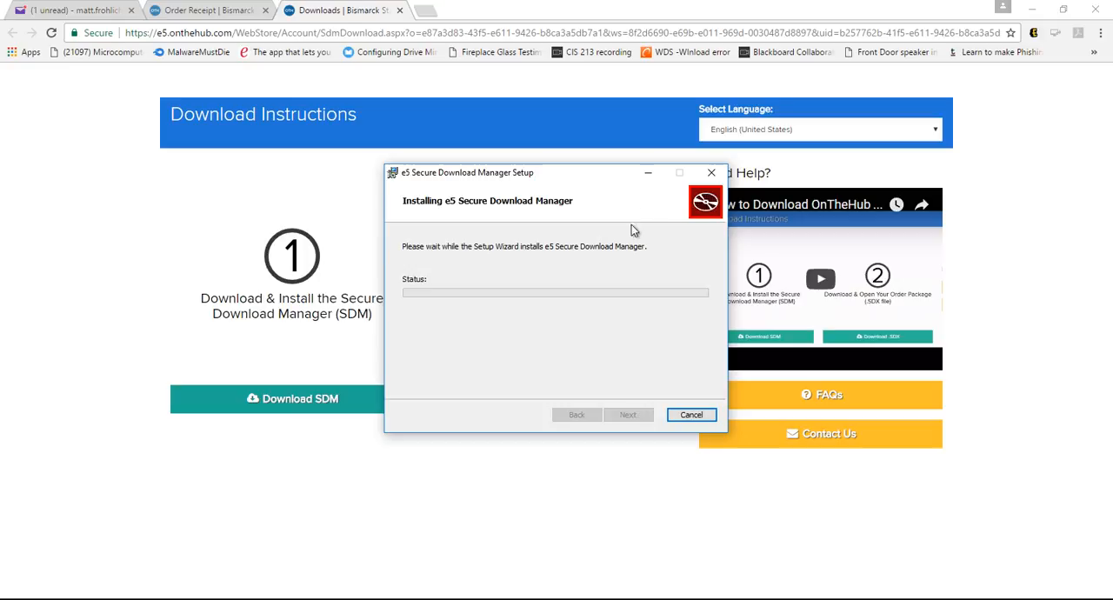
drag(598, 185, 833, 200)
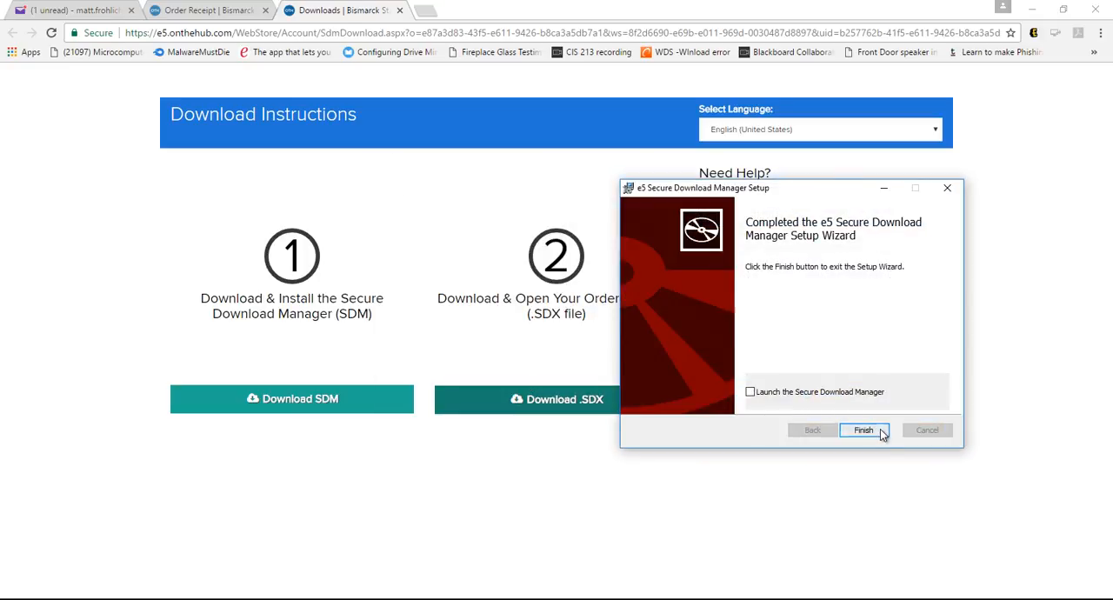
click(878, 431)
Download and open the .SDX order package, and start downloading the 64-bit Windows 7 Professional with Service Pack 1
click(563, 405)
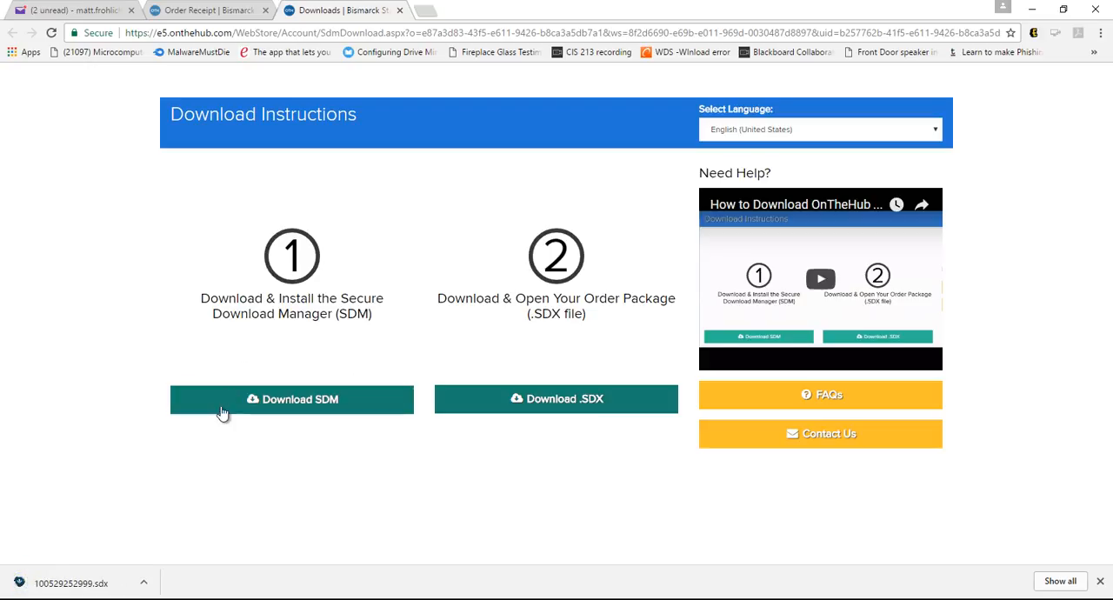
click(87, 589)
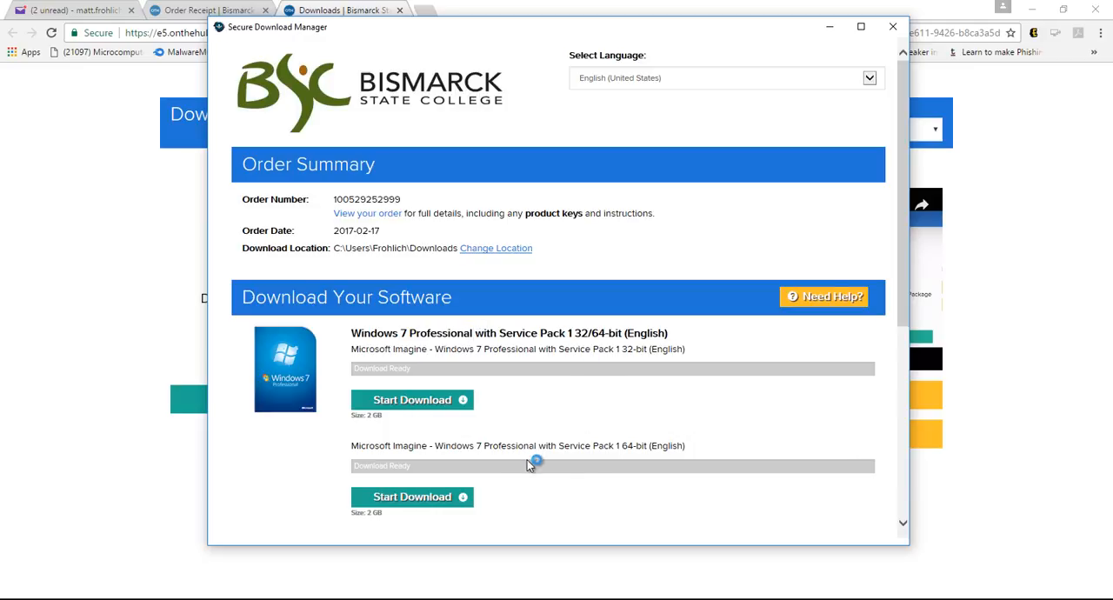
drag(686, 447, 602, 444)
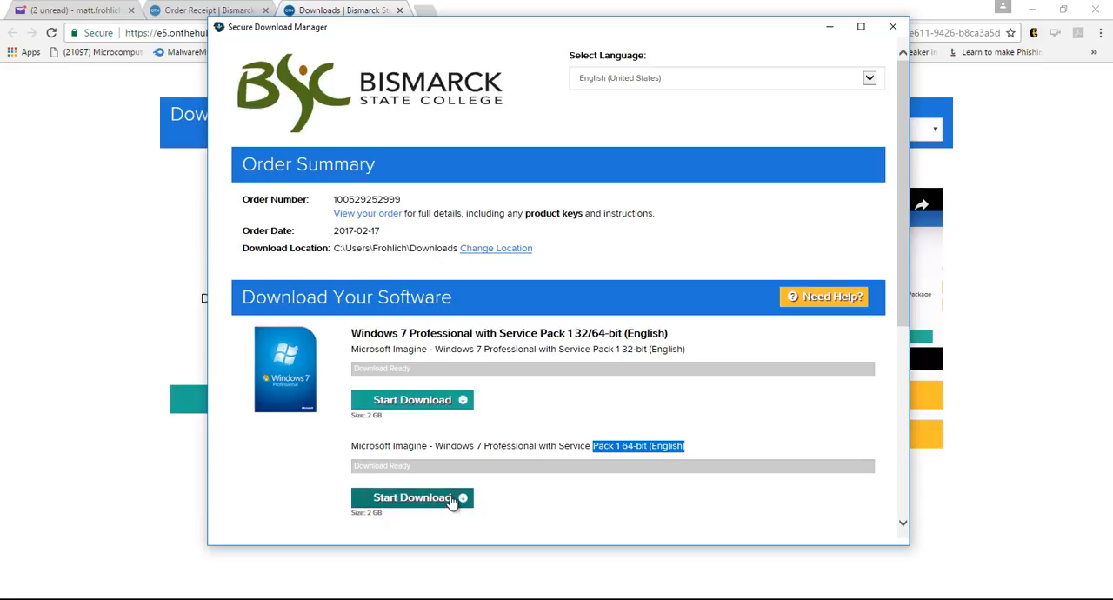
click(377, 520)
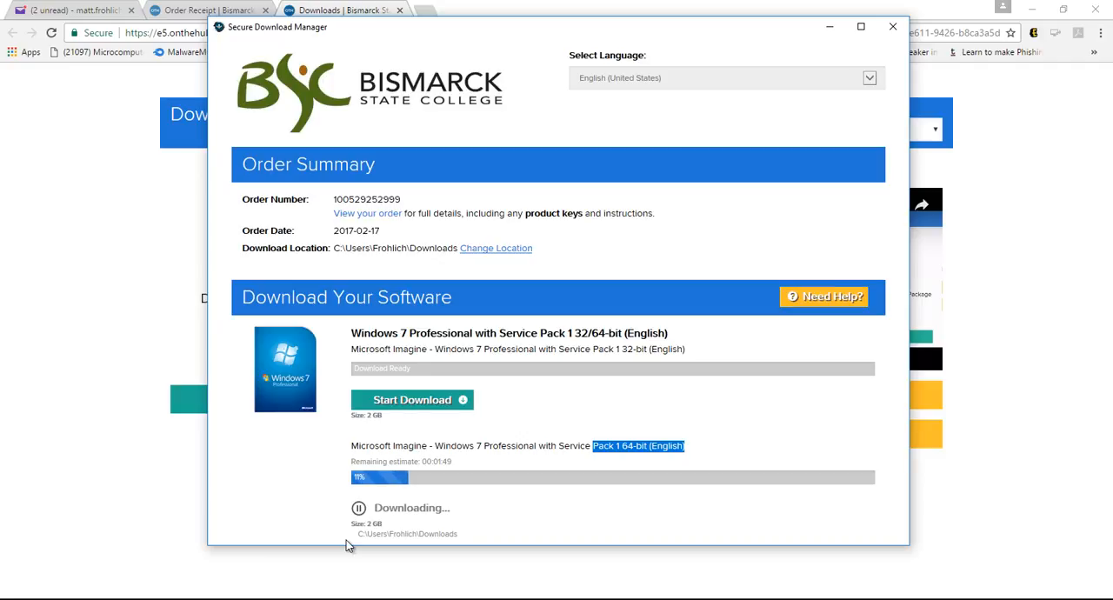
Check the download location in the Secure Download Manager and return to the order receipt page in the browser
drag(242, 248, 544, 251)
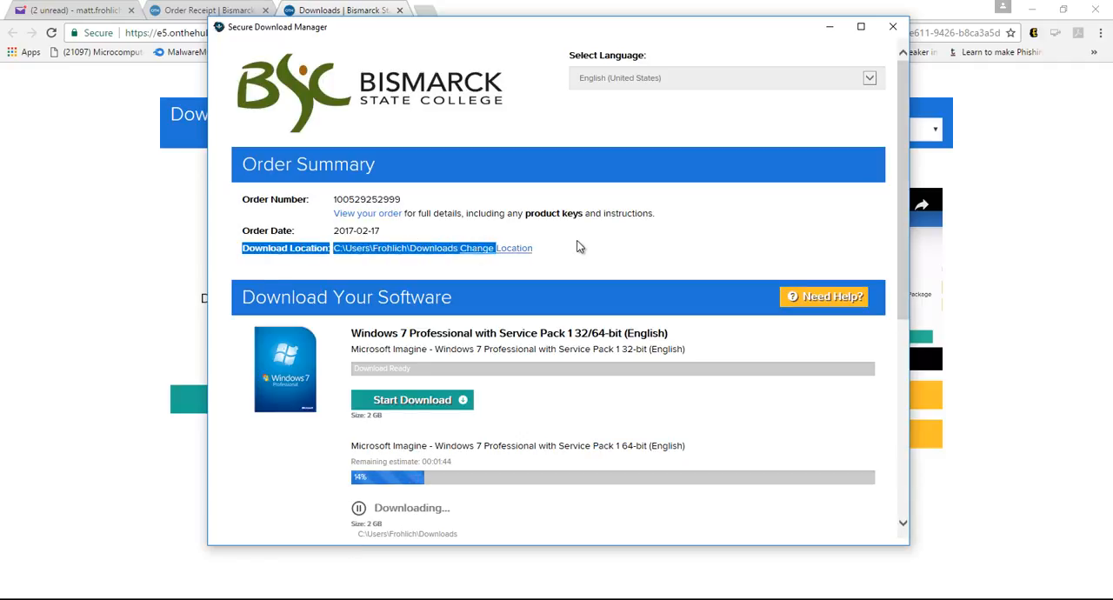
click(582, 243)
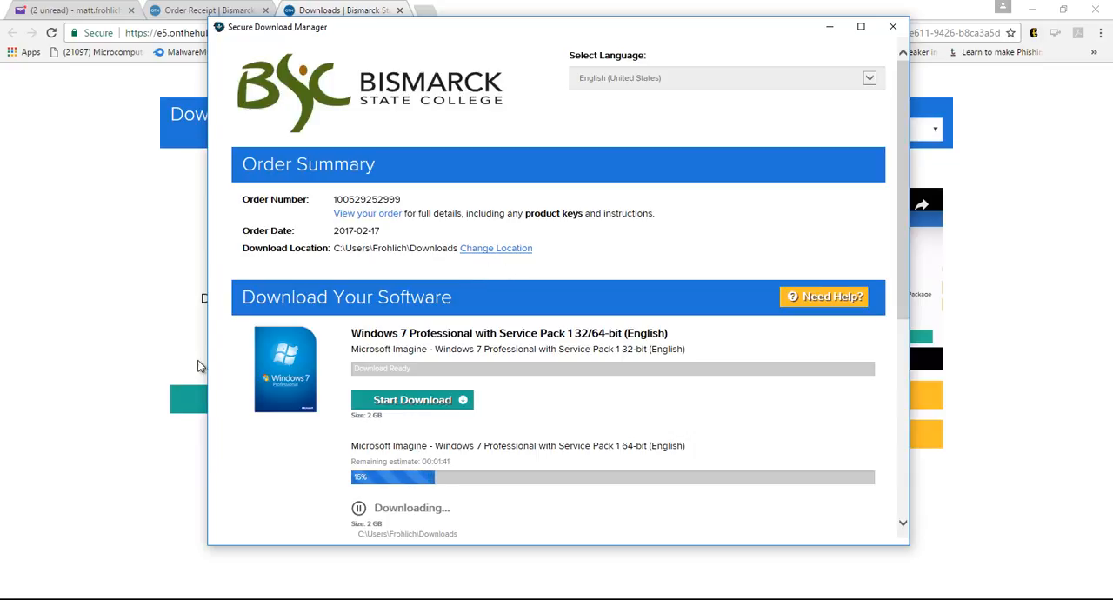
click(137, 360)
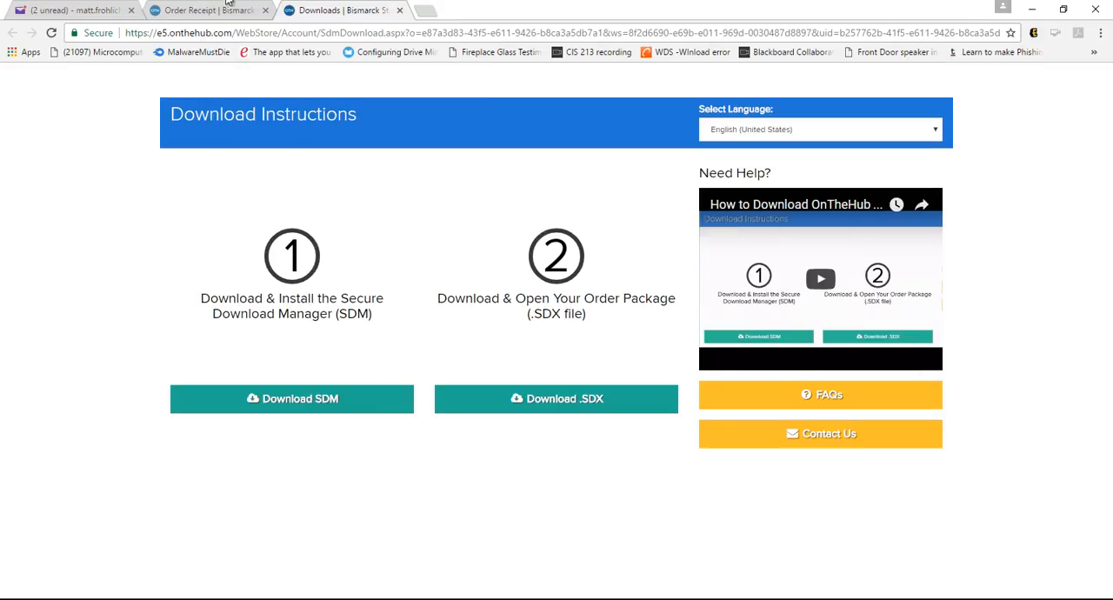
click(197, 12)
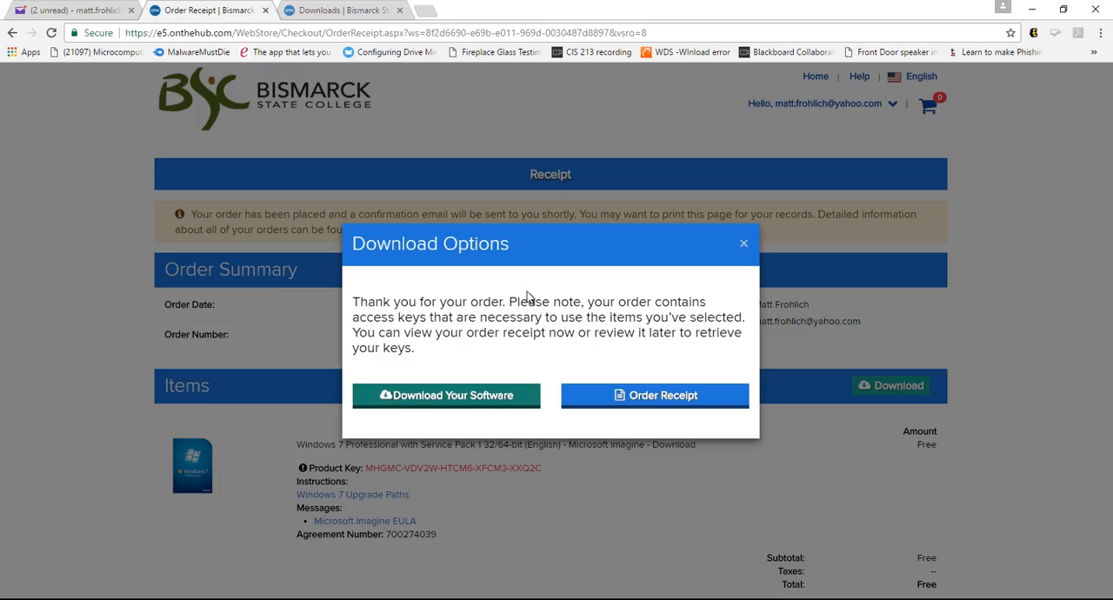
Dismiss the download options on the Windows 7 order receipt and open the order's download instructions
click(744, 244)
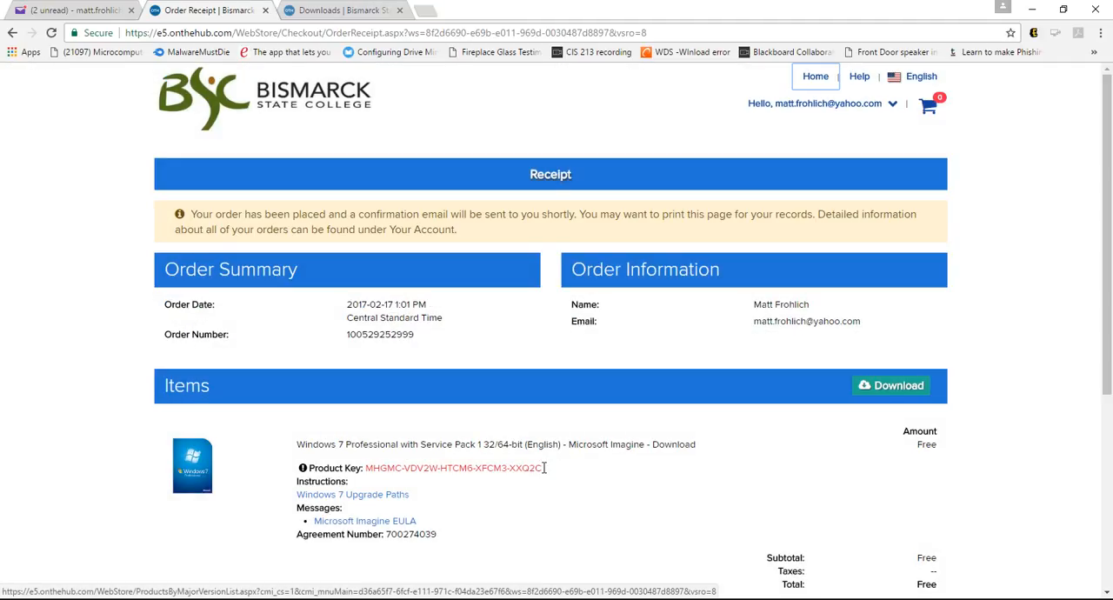
click(898, 388)
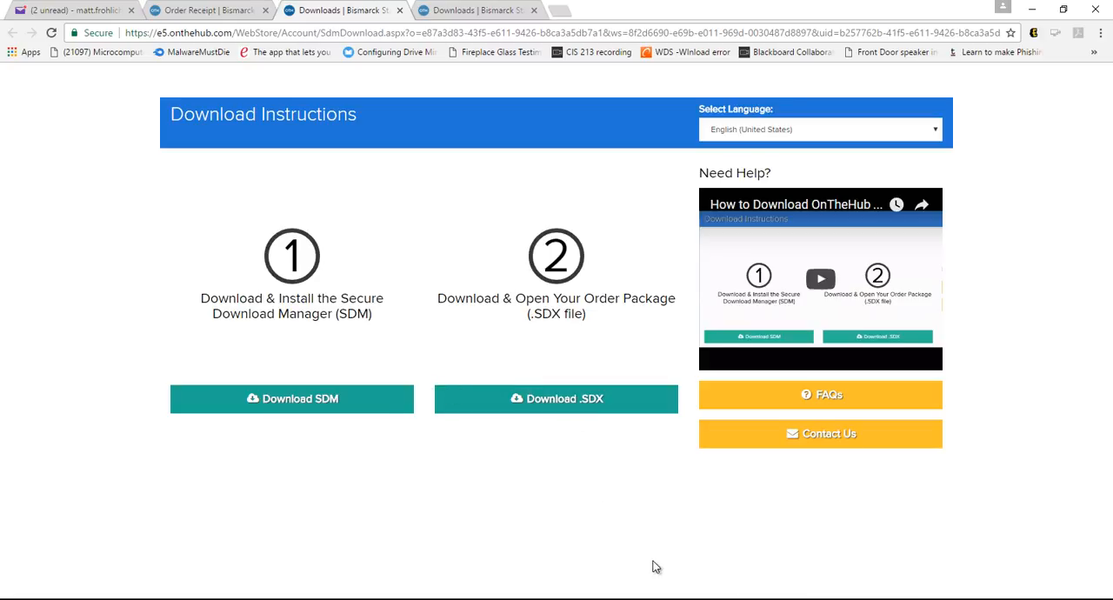
Find the downloaded ISO in the Downloads folder for Windows 7 Professional with Service Pack 1 (x64) and show its full file name
click(165, 598)
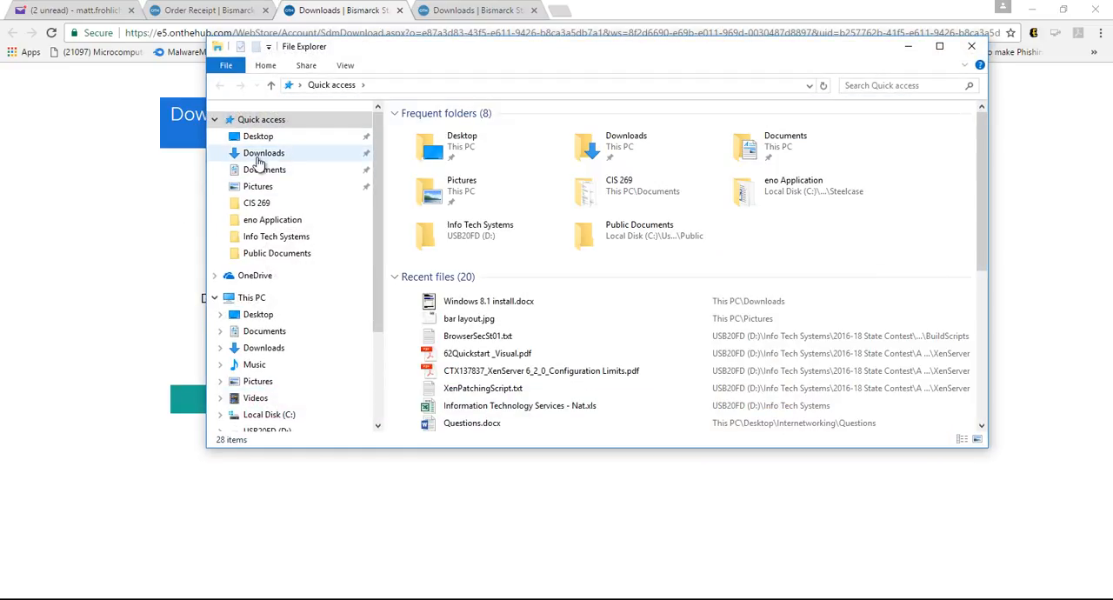
click(258, 157)
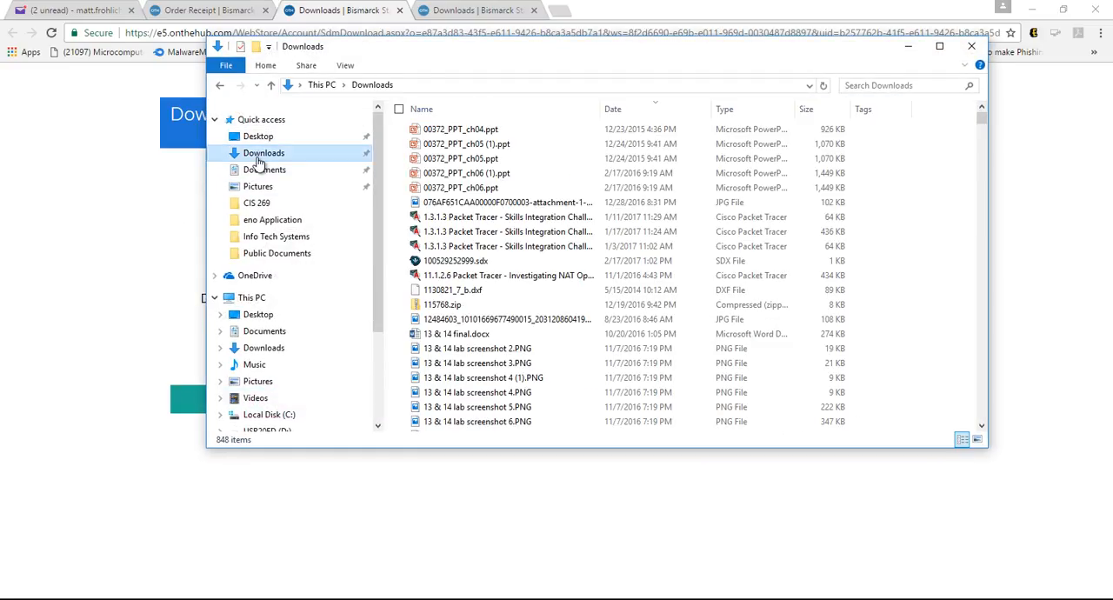
double_click(513, 218)
drag(985, 120, 964, 412)
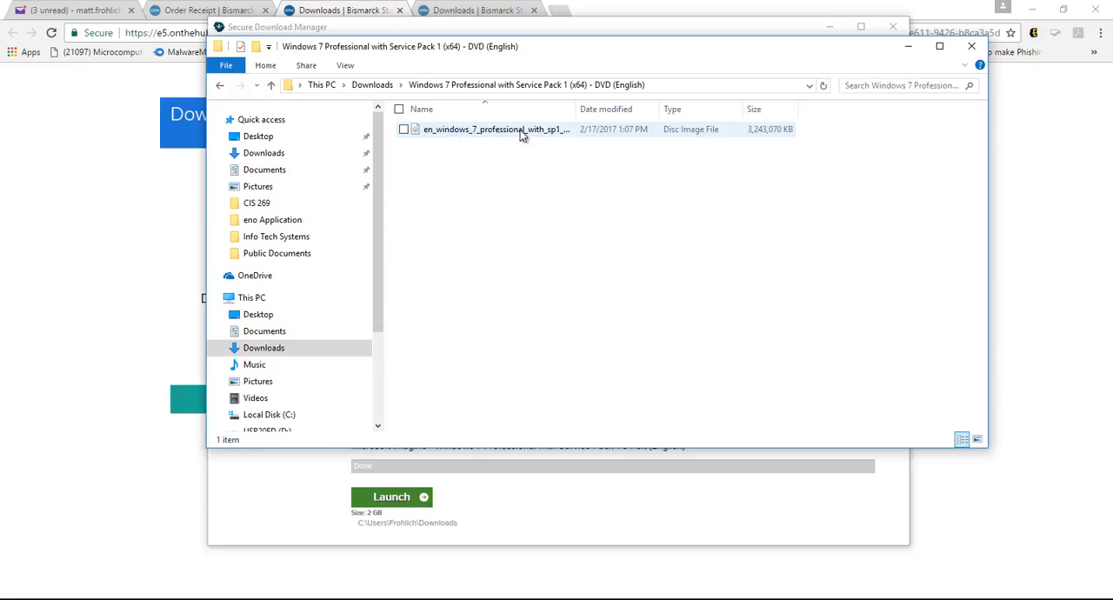
drag(575, 108, 692, 110)
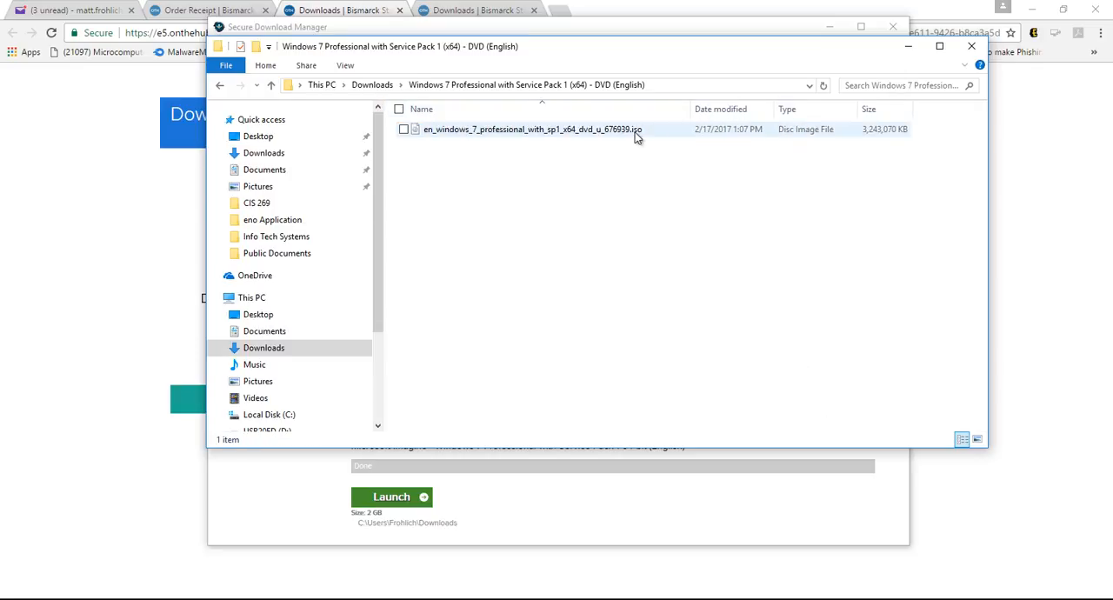
Mount the Windows 7 Professional ISO to view its contents, eject the mounted drive, and return to the ISO's folder
right_click(521, 133)
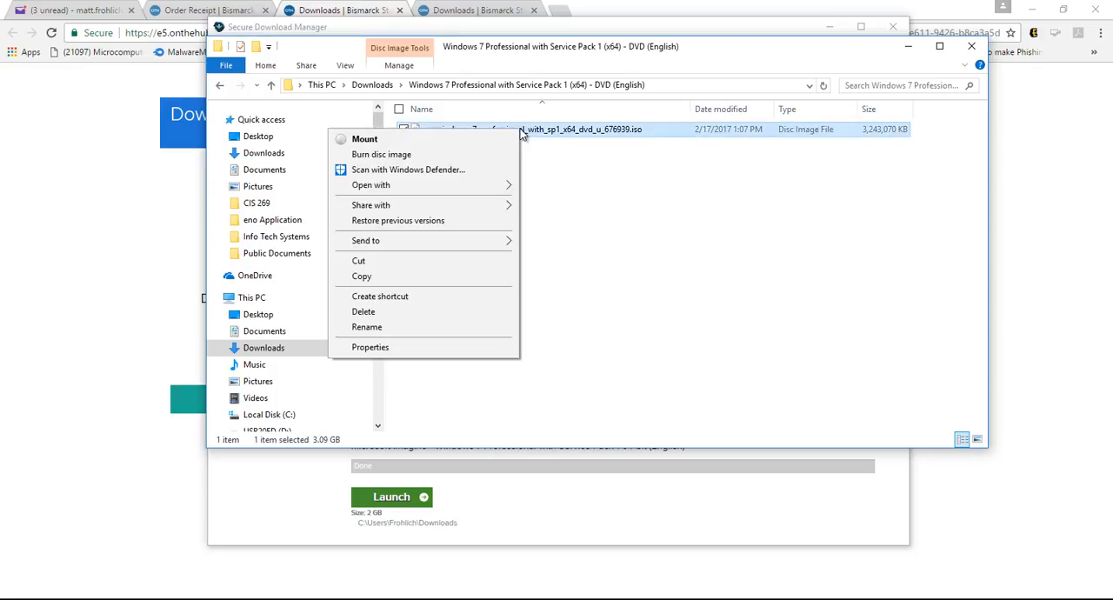
click(450, 146)
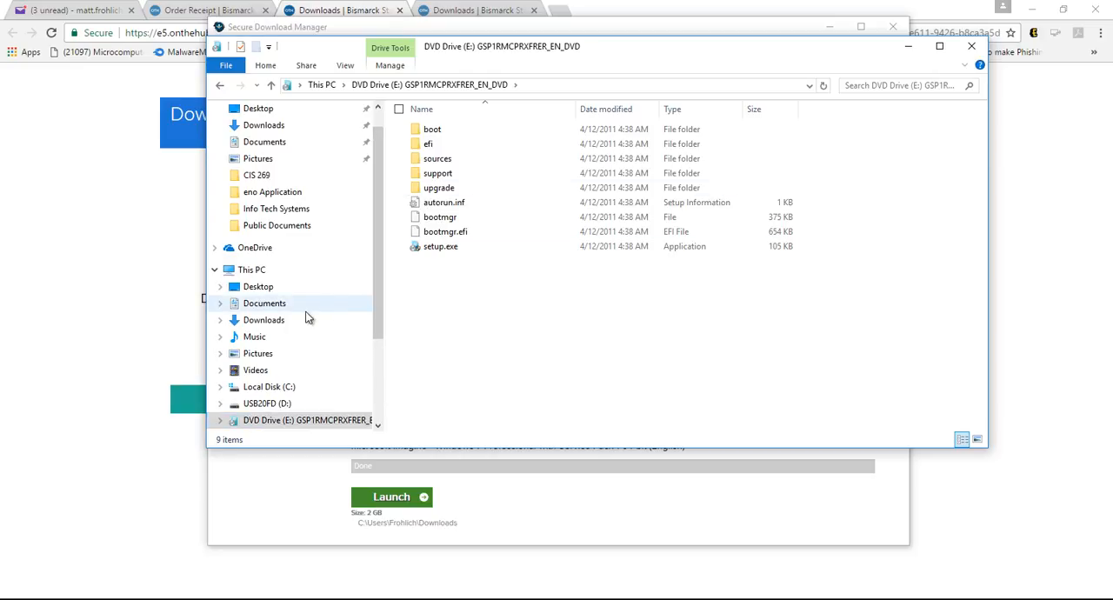
click(287, 329)
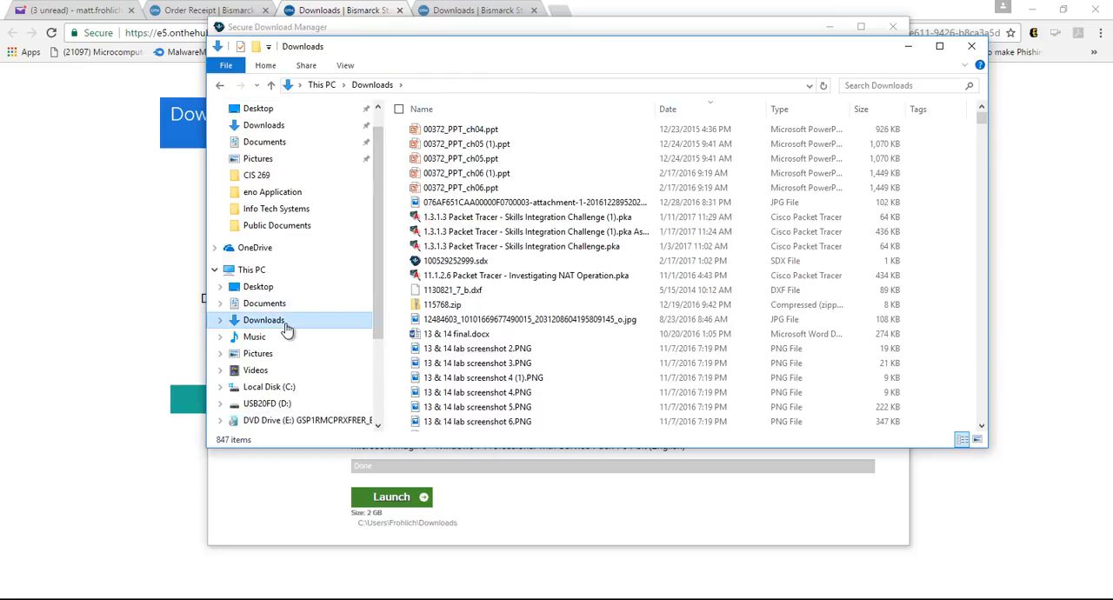
right_click(274, 418)
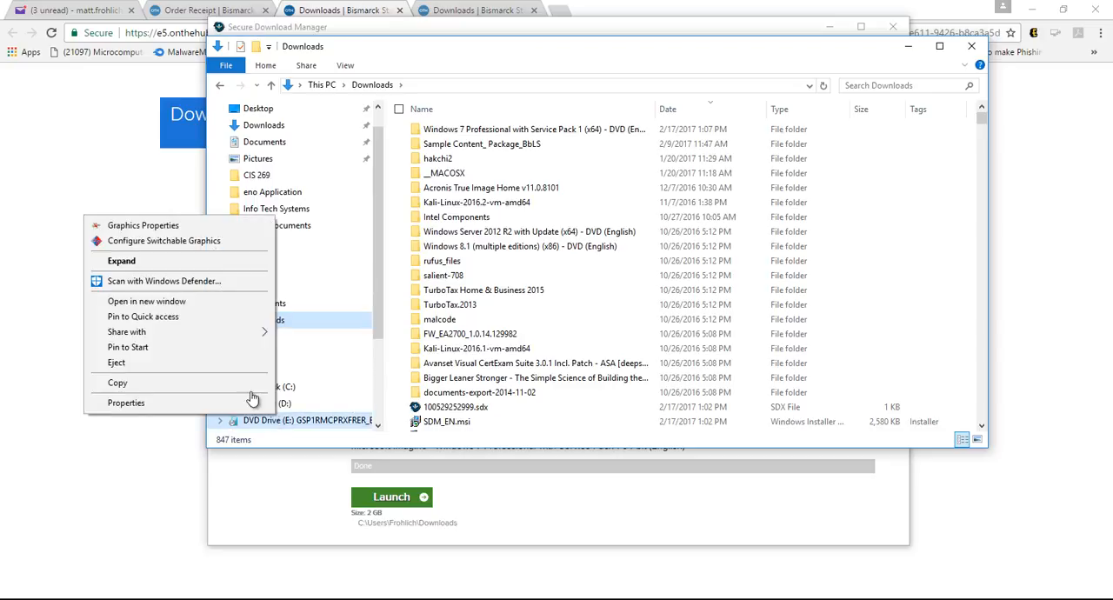
click(171, 363)
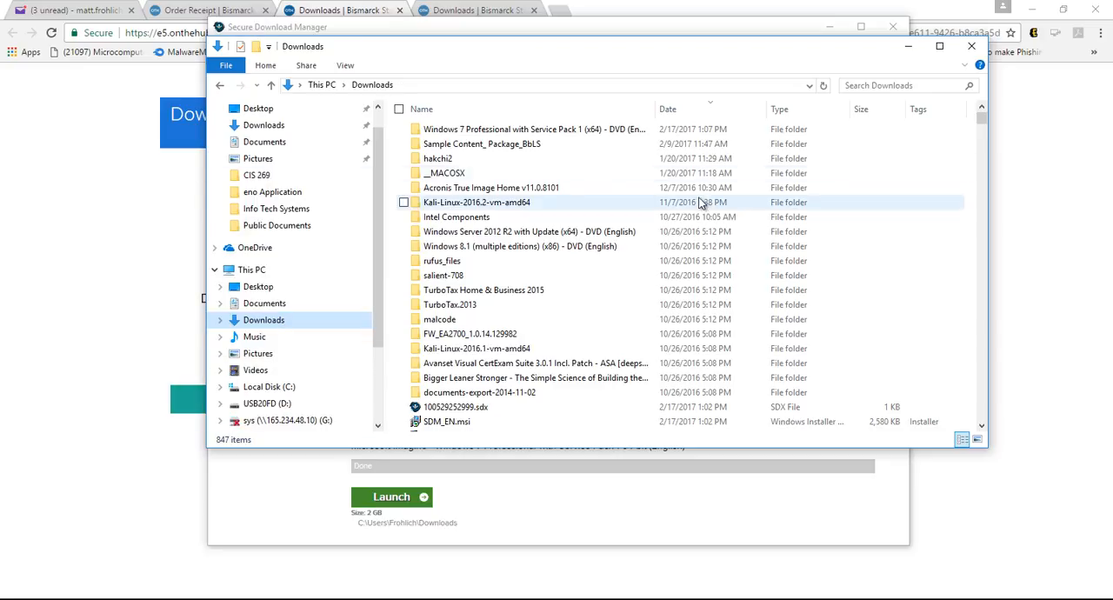
double_click(620, 131)
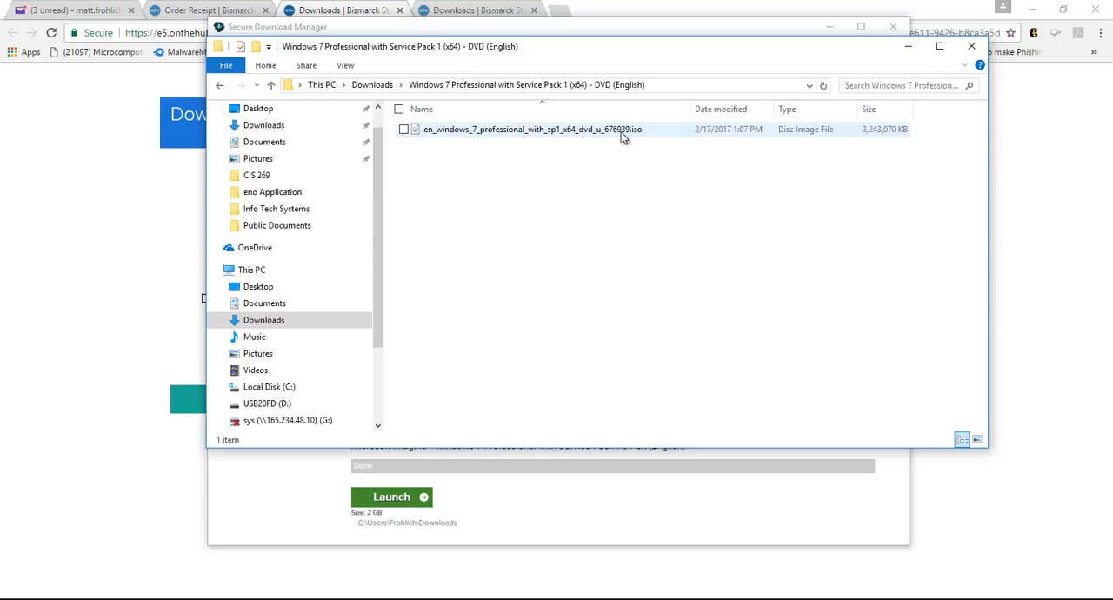
Return to the webstore in the browser and add VMware Workstation 12 for Windows from the VMware software to the cart
click(1019, 143)
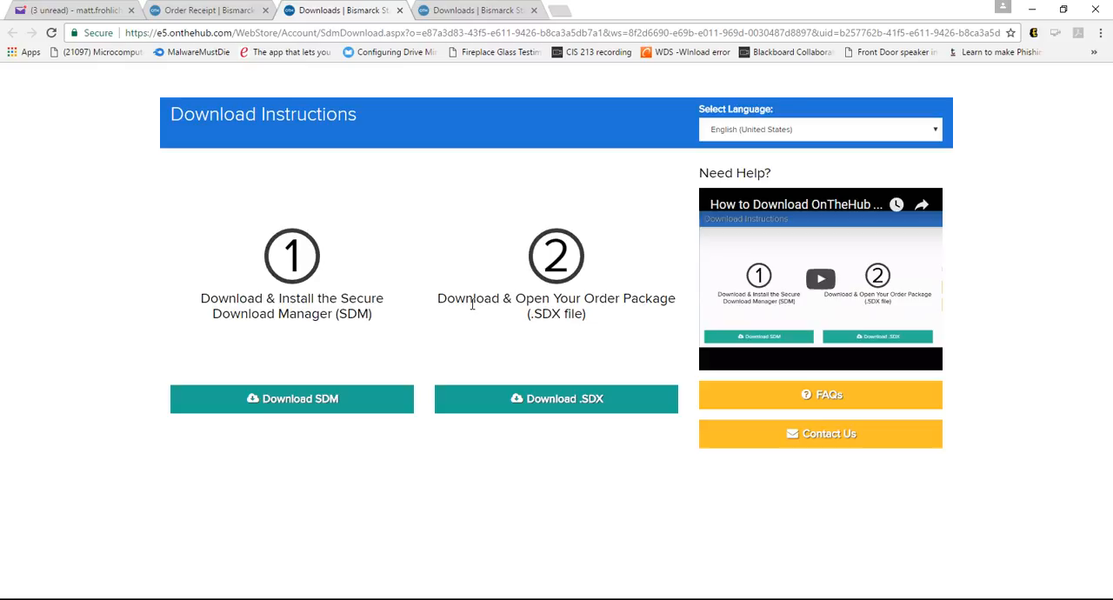
click(185, 11)
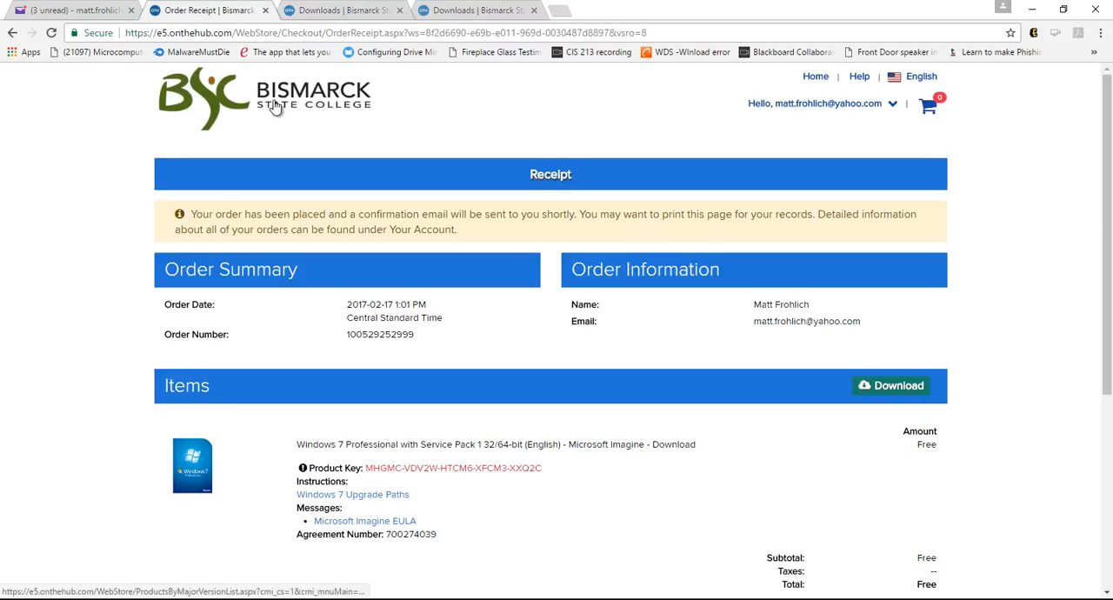
click(810, 79)
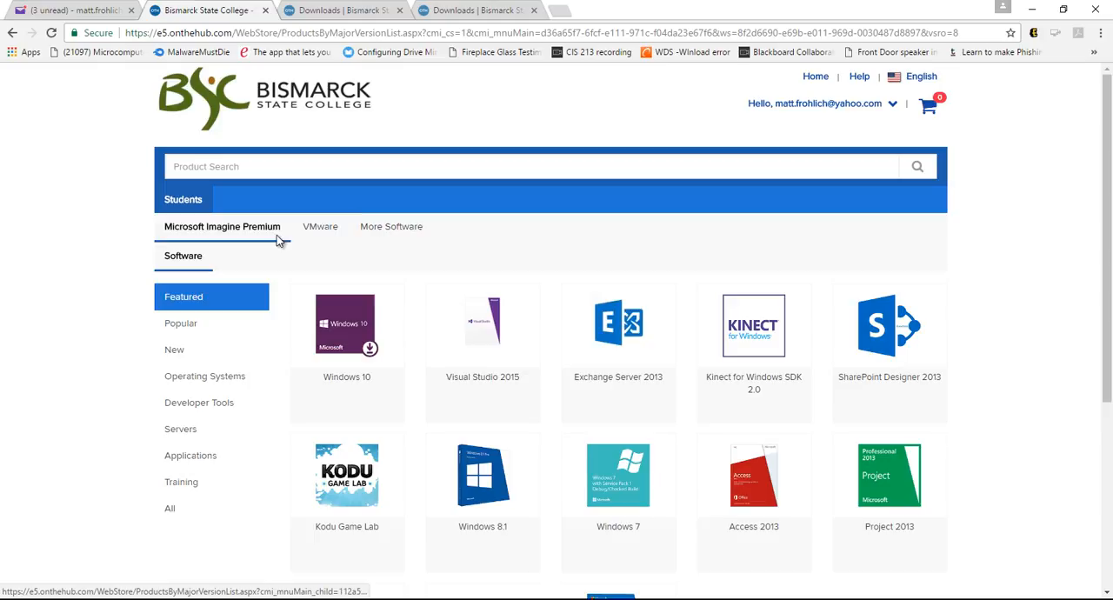
click(320, 243)
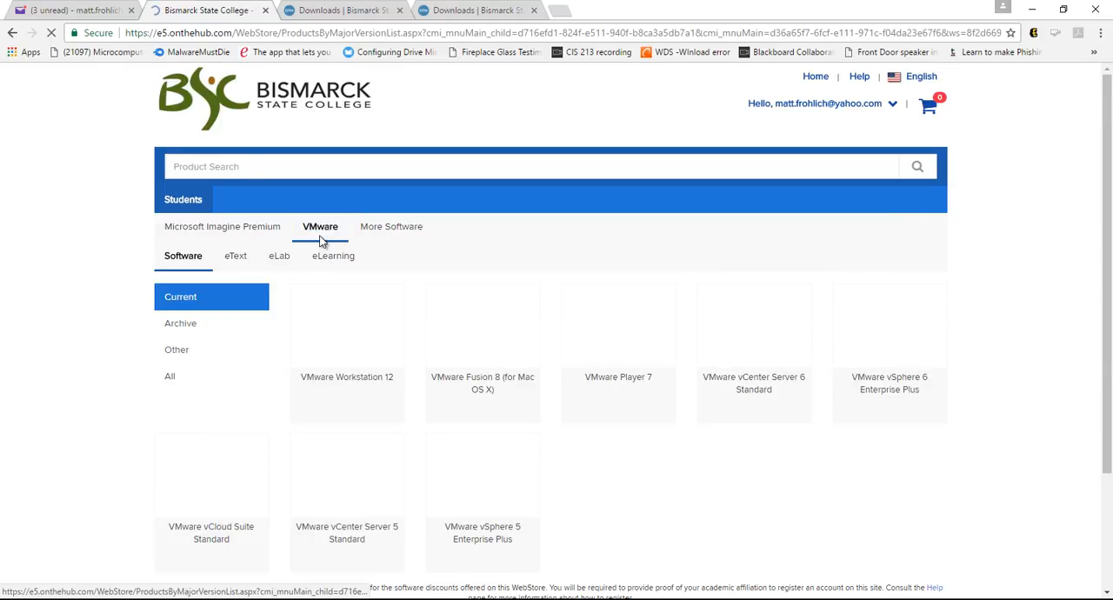
click(356, 363)
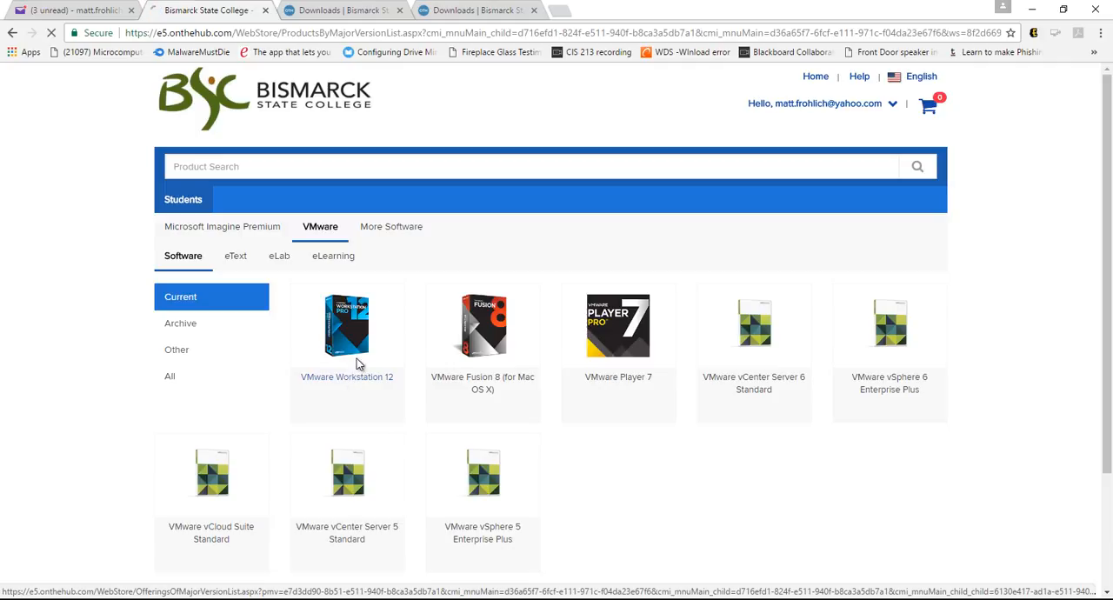
scroll(739, 469, down, 1)
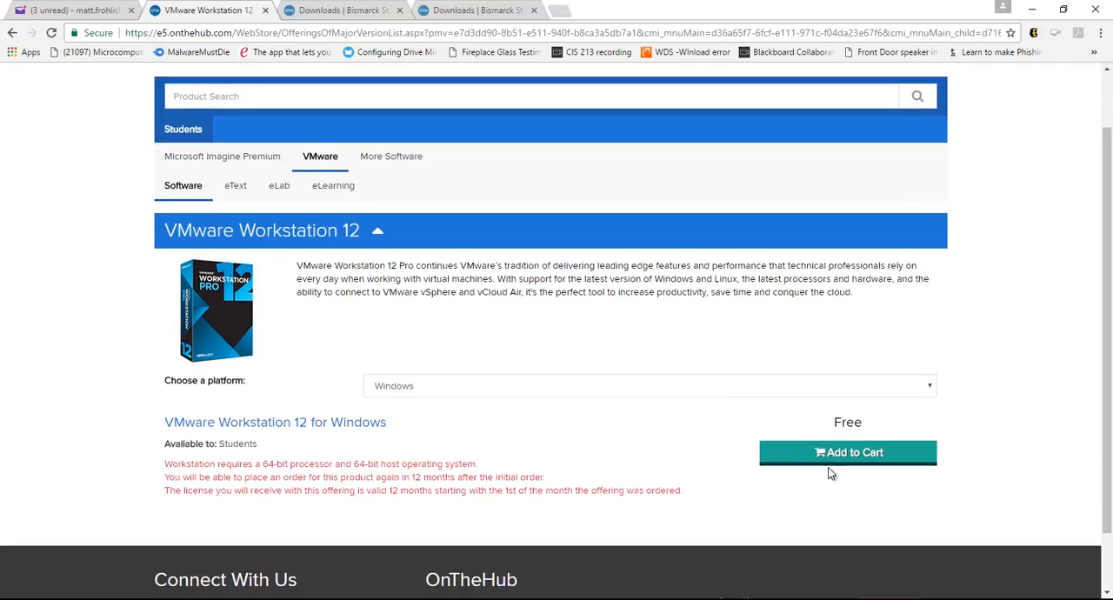
click(867, 453)
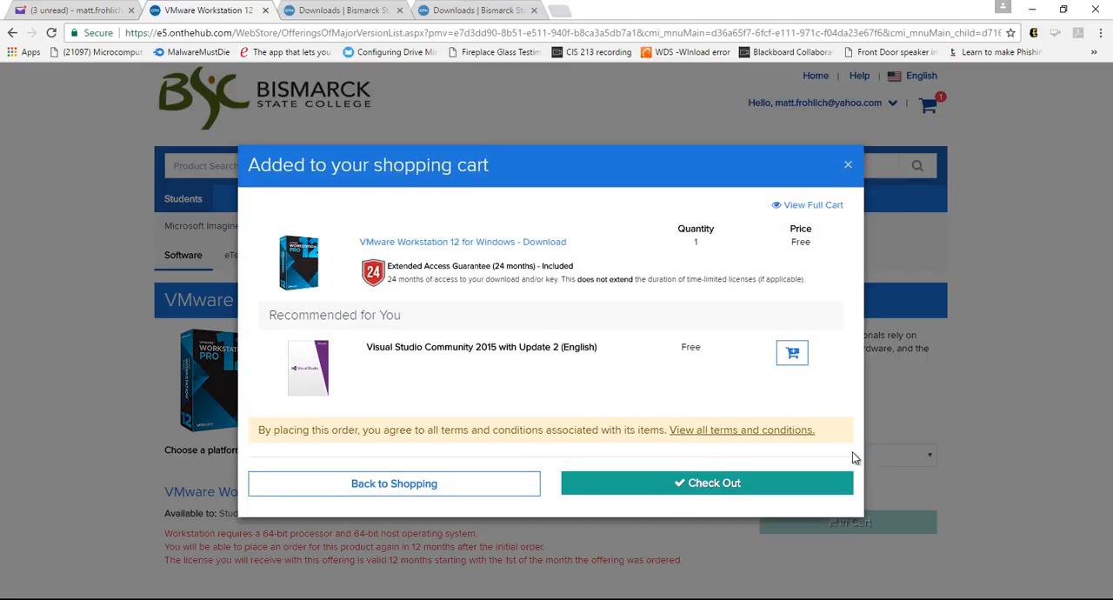
Check out the VMware Workstation 12 order and start downloading its Windows installer
click(768, 488)
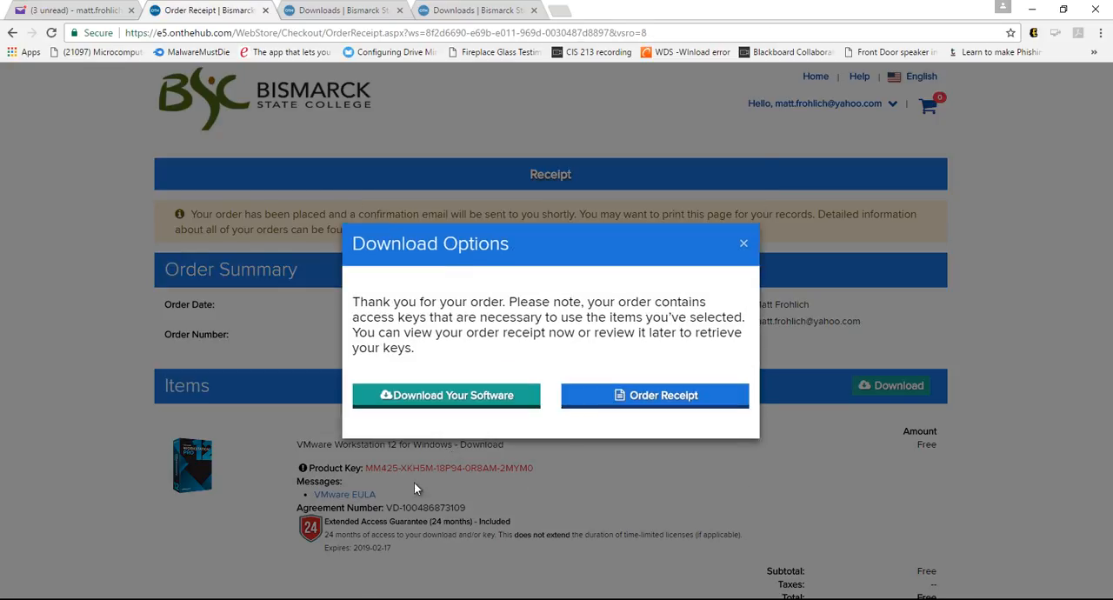
click(509, 398)
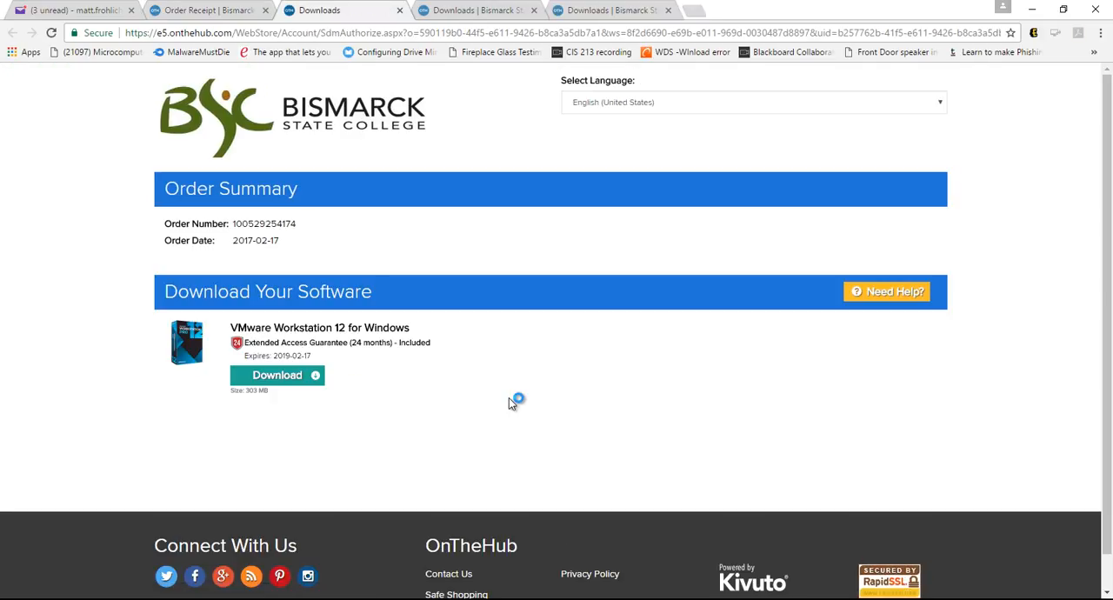
click(290, 382)
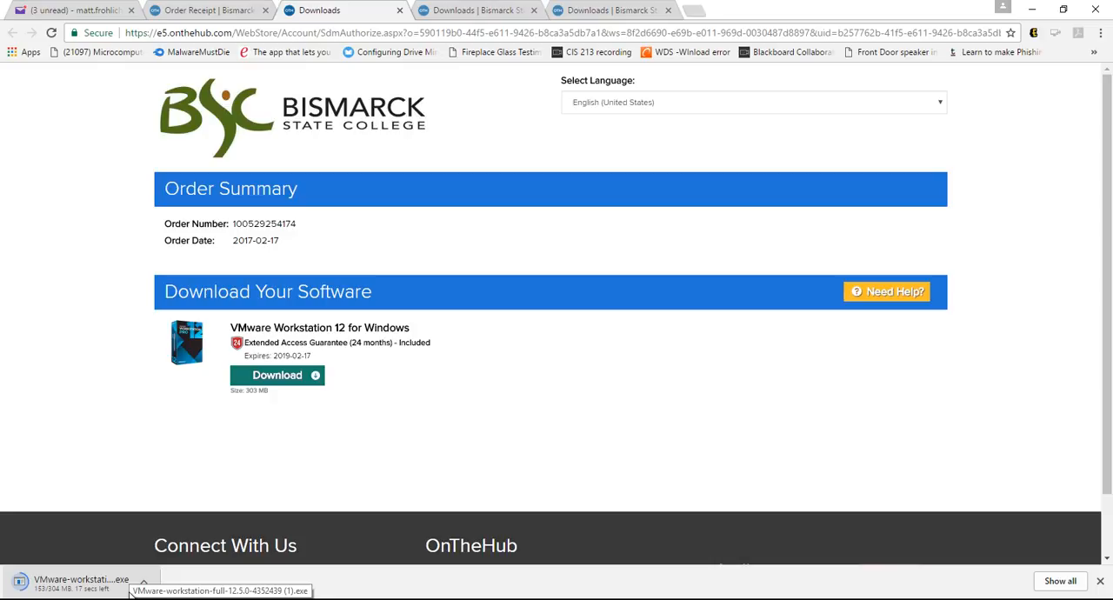
click(1101, 580)
Minimize the browser and close the untitled Notepad document without saving it
click(1039, 8)
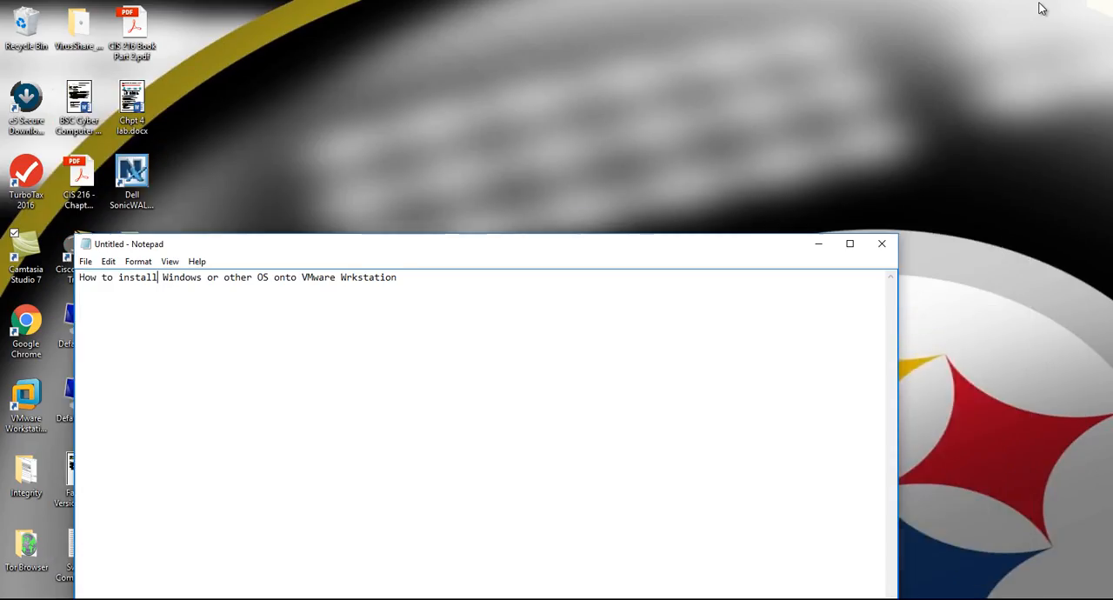
click(882, 243)
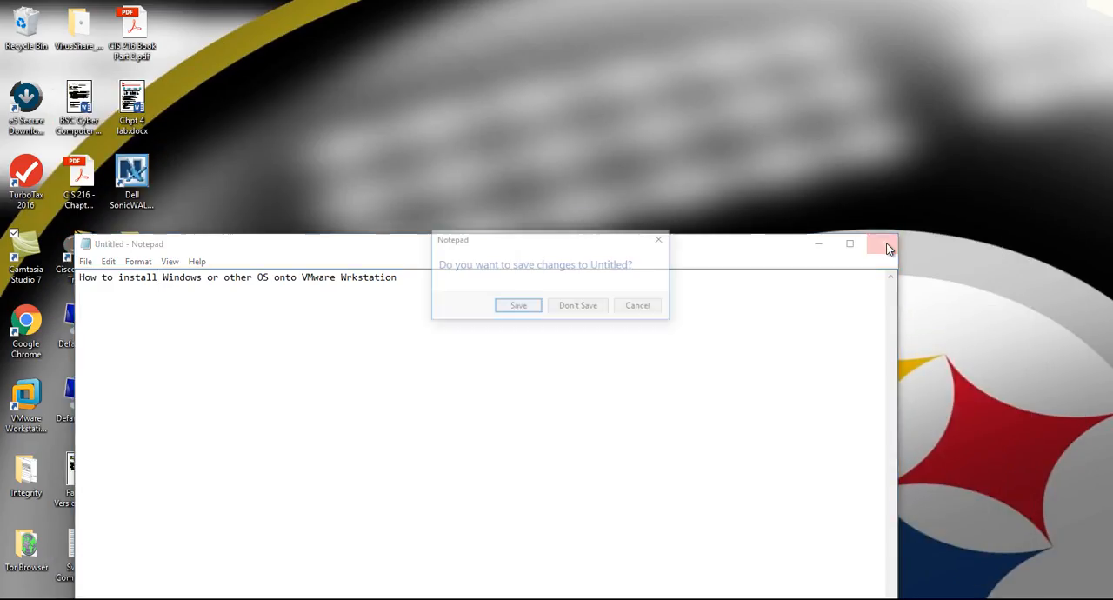
click(581, 305)
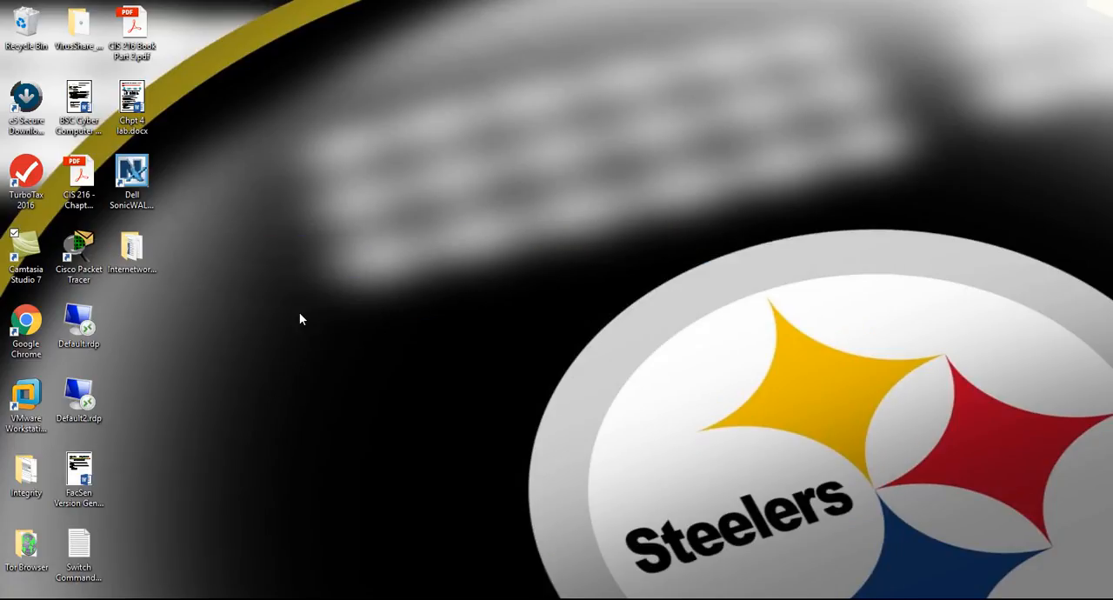
Switch to VMware Workstation and start creating a new virtual machine with the Typical configuration
click(50, 436)
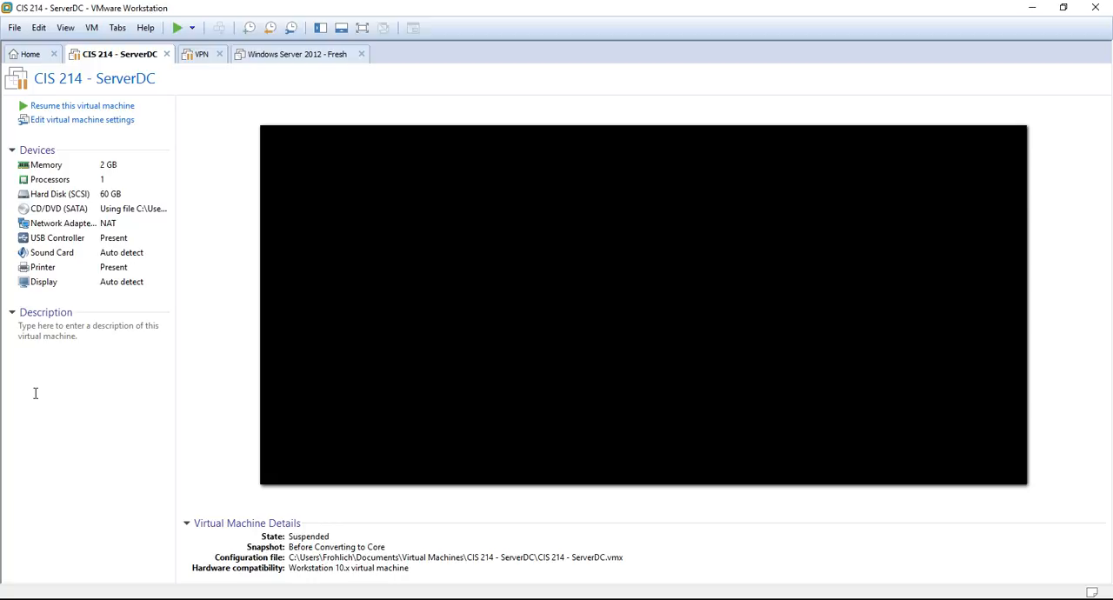
click(15, 29)
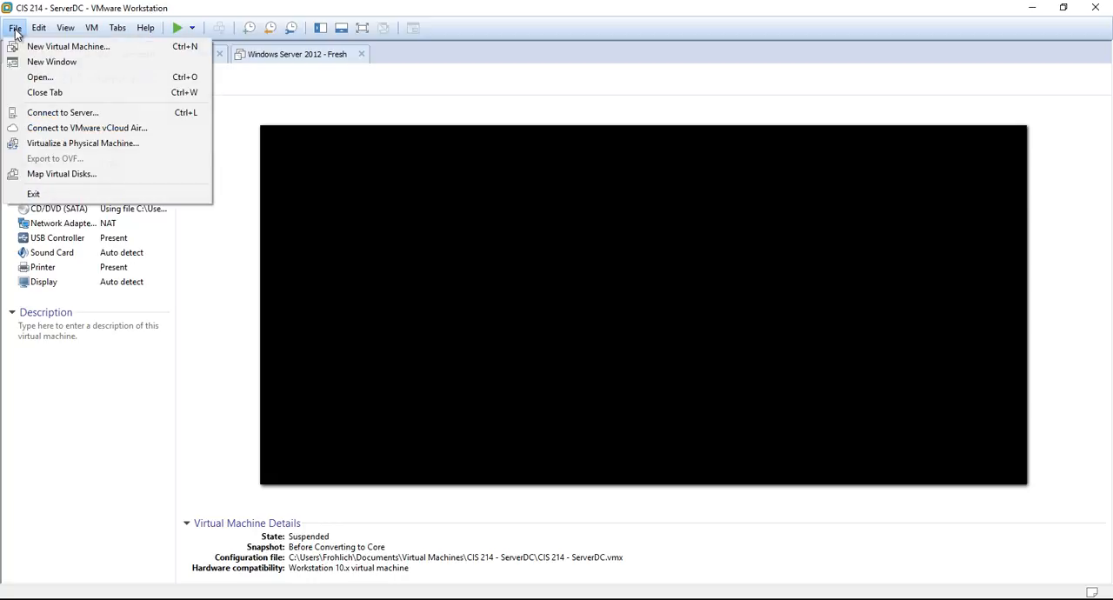
click(30, 50)
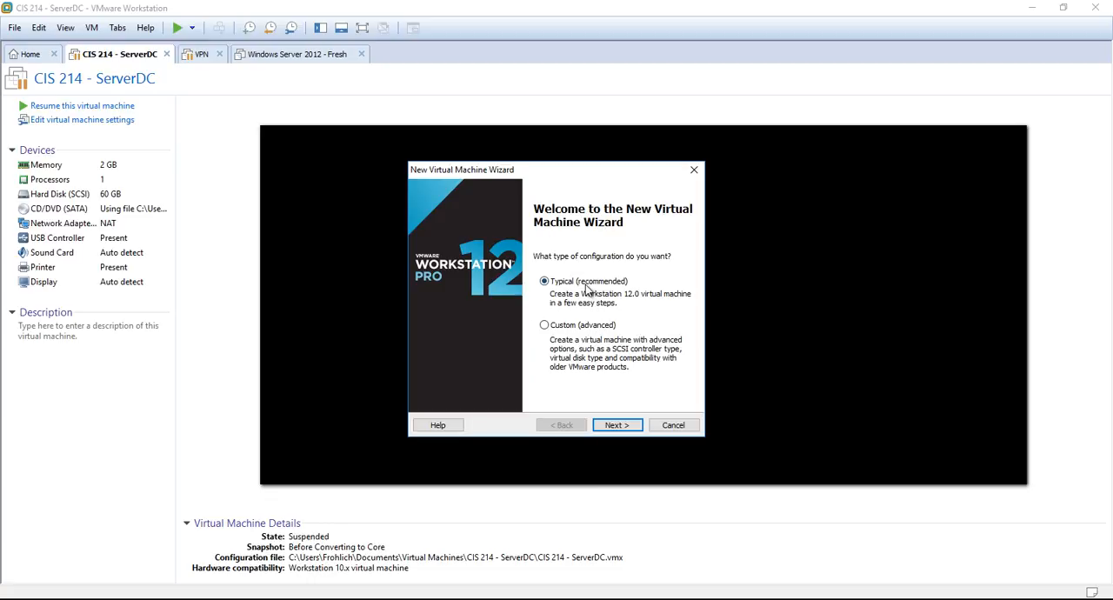
click(616, 425)
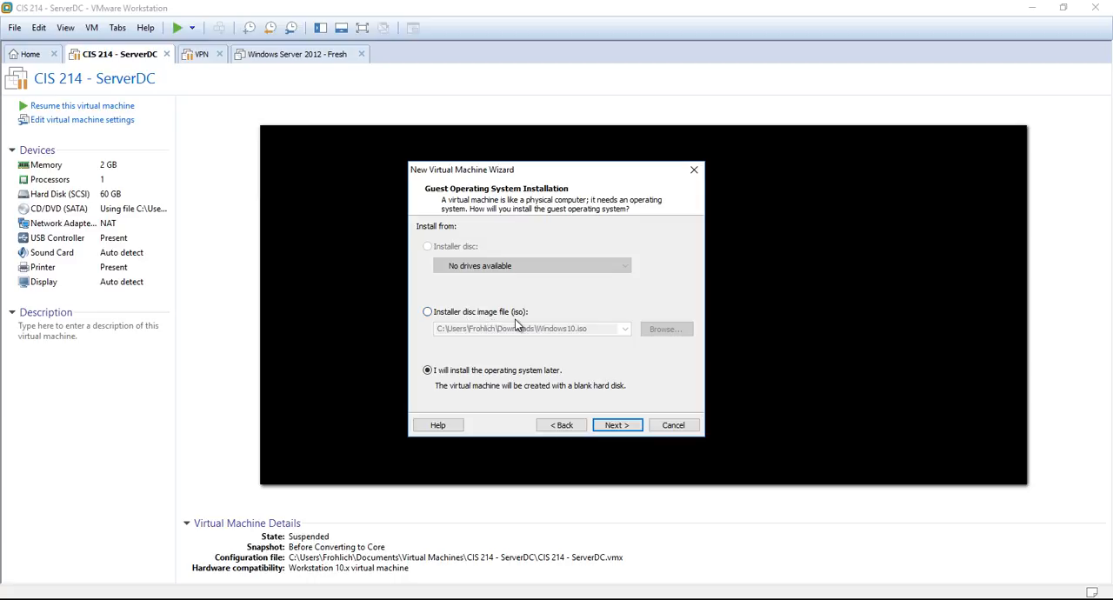
Set the installation source to the Windows 7 Professional ISO from its folder in Downloads
click(428, 312)
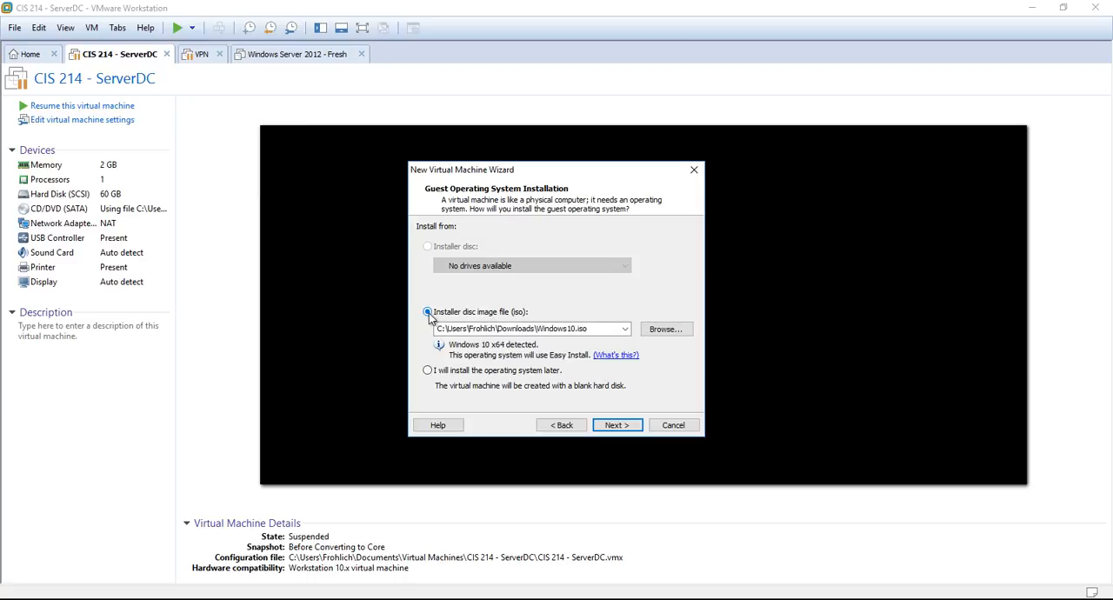
click(666, 330)
double_click(622, 276)
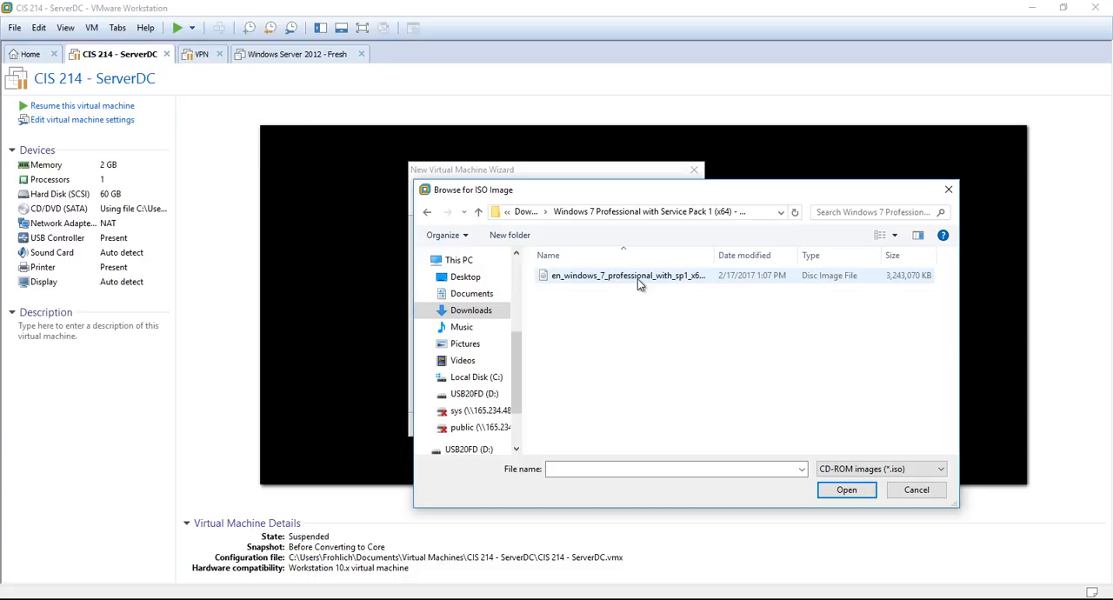
double_click(638, 277)
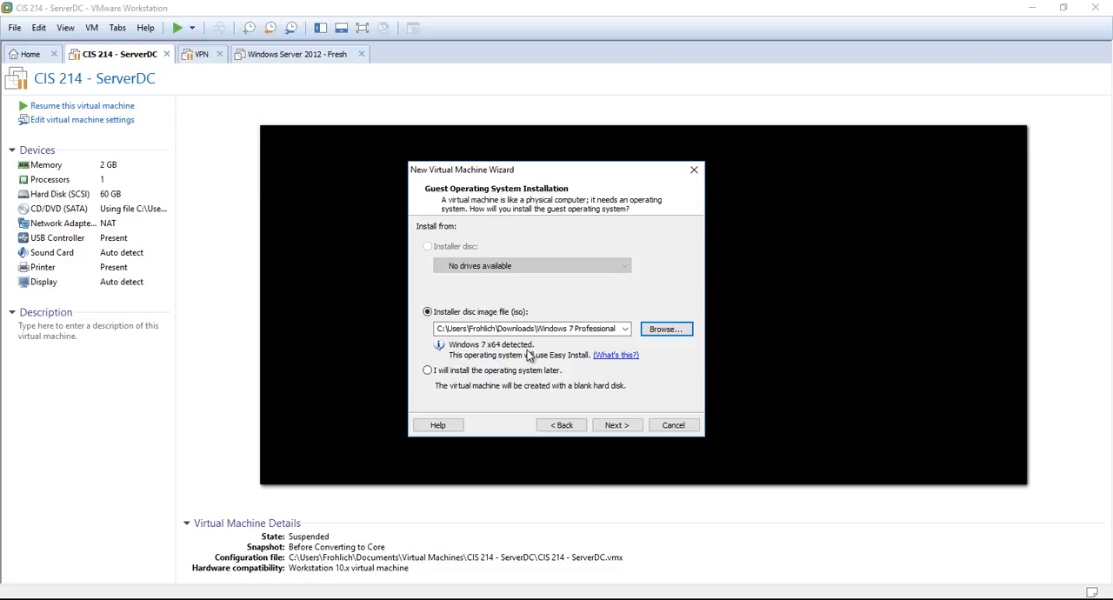
click(480, 374)
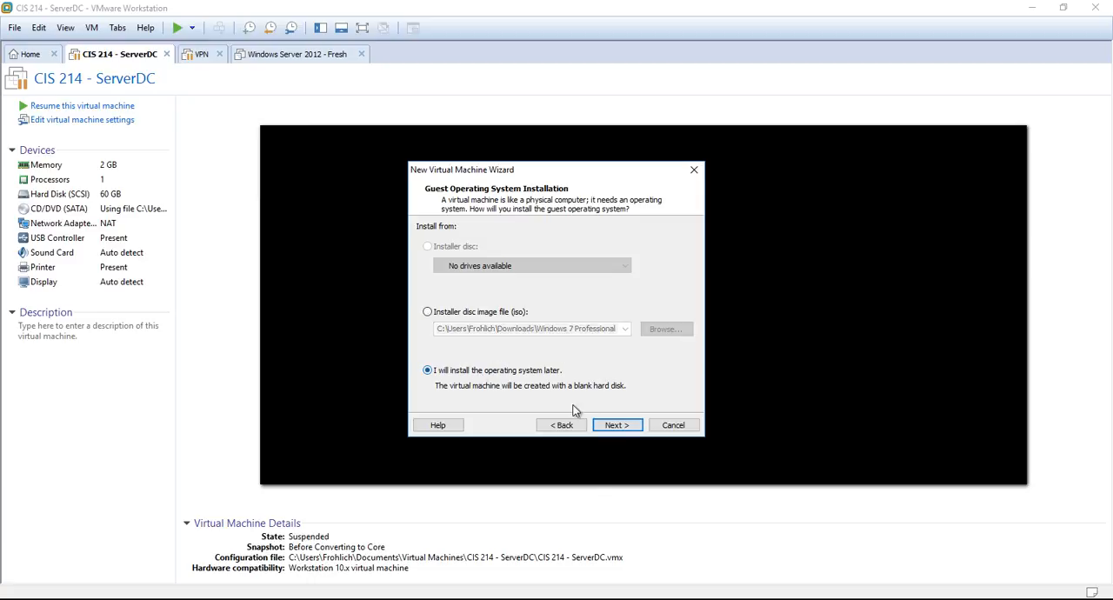
click(616, 425)
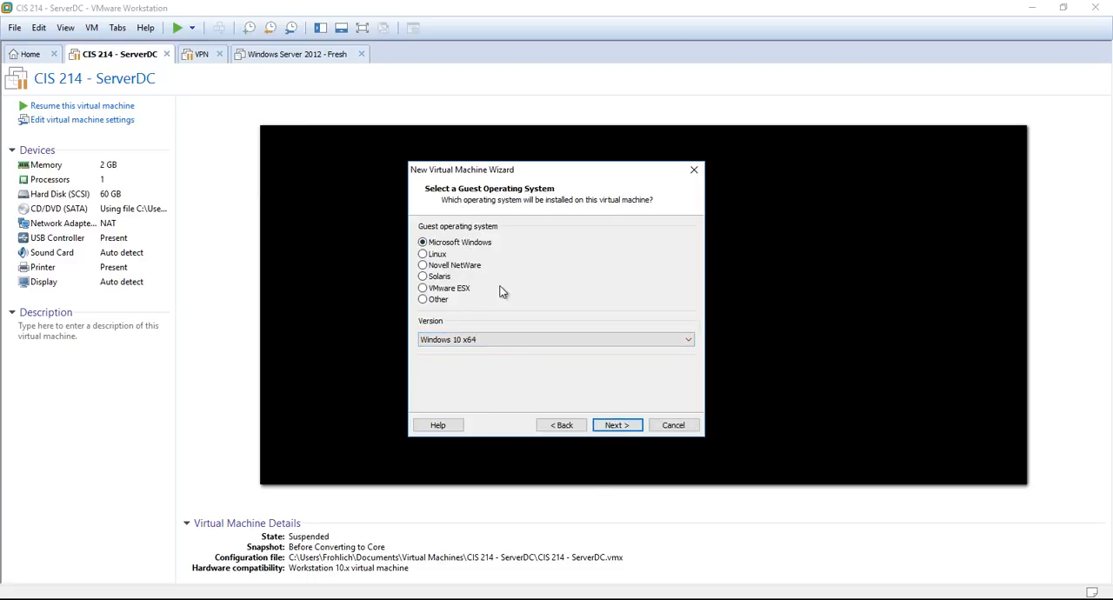
click(562, 425)
click(428, 311)
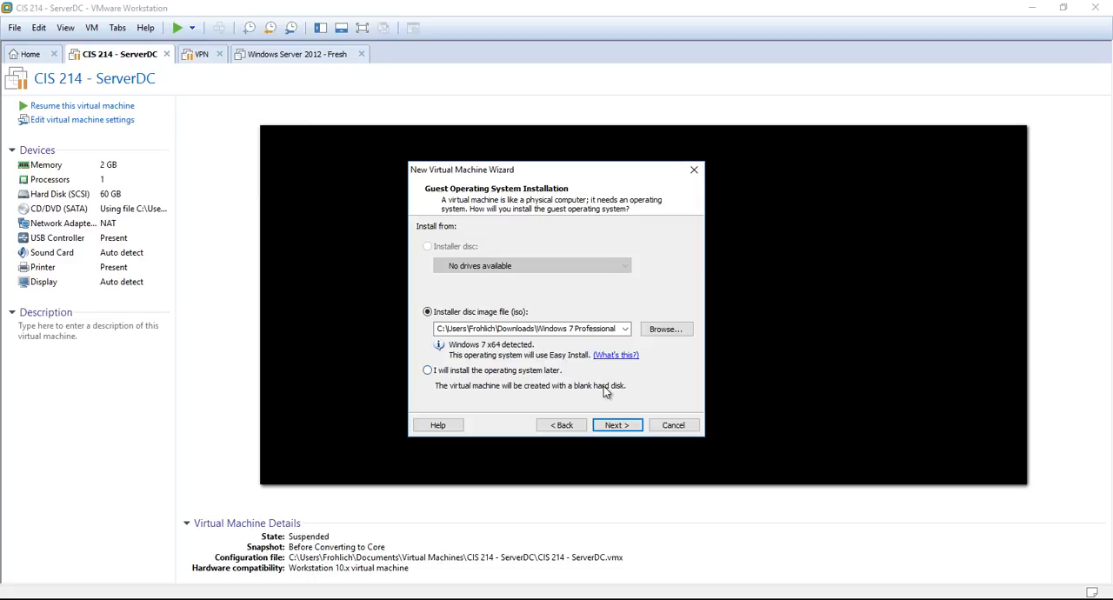
Proceed to the Easy Install information, switch to the browser, and copy the product key from the Windows 7 Professional order in the webstore account
click(619, 425)
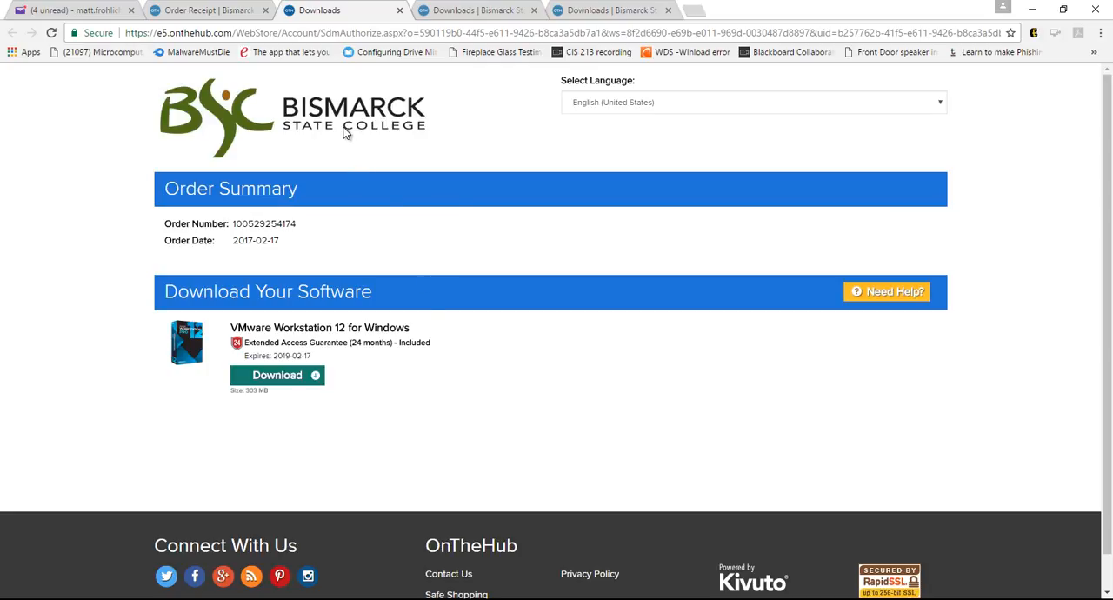
click(223, 19)
click(746, 242)
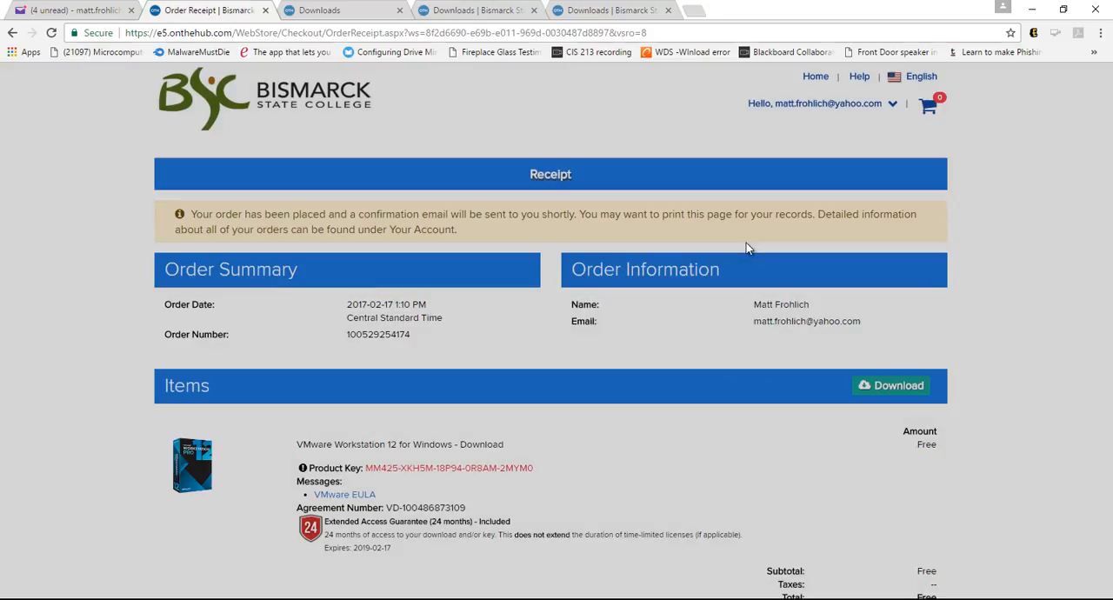
click(893, 105)
click(868, 134)
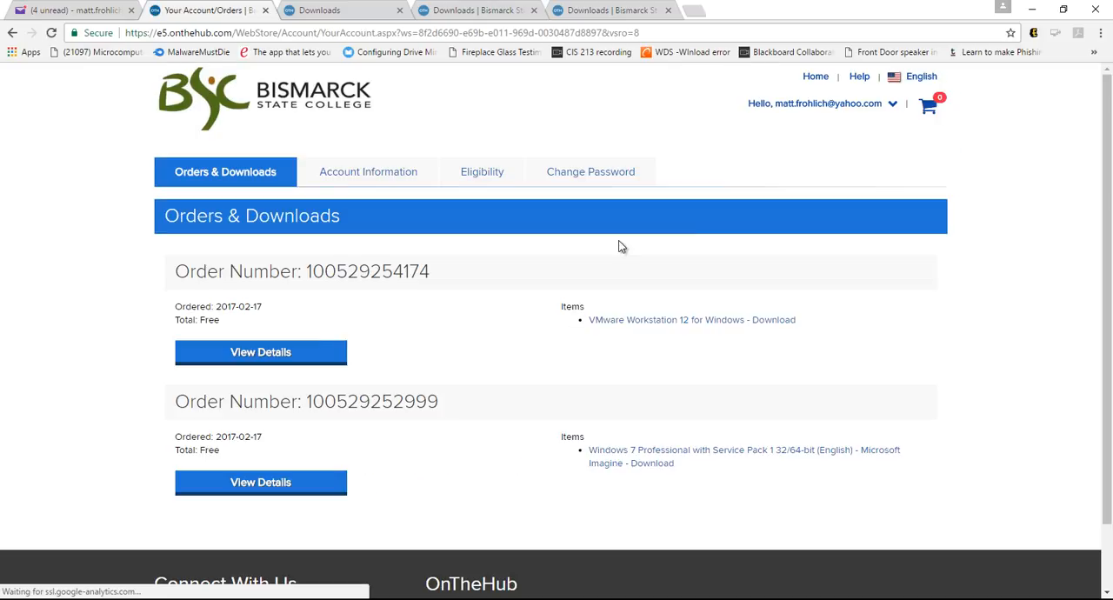
click(633, 457)
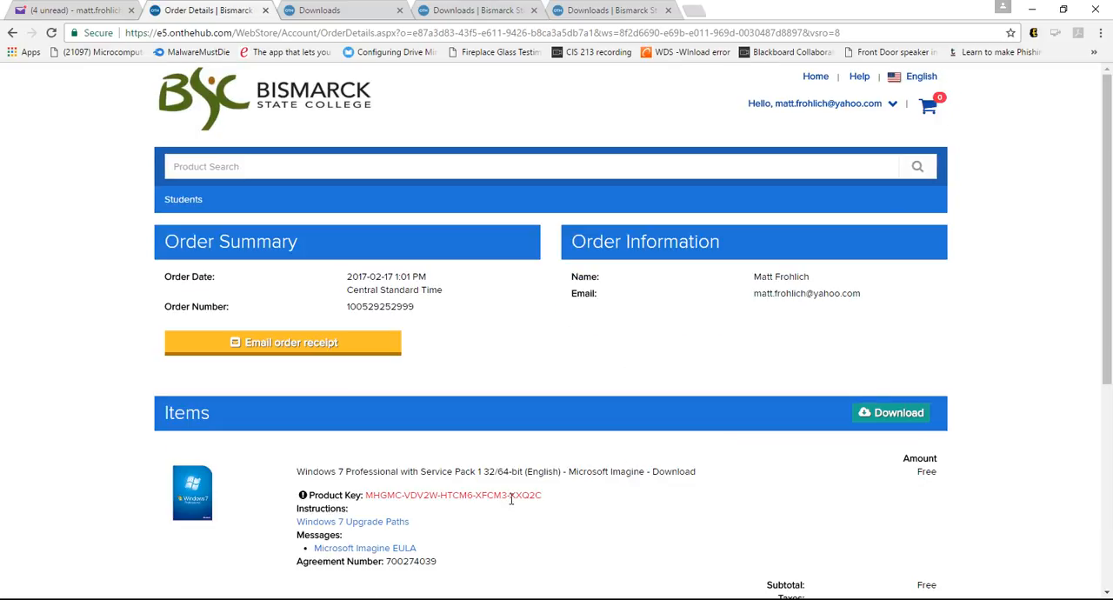
drag(543, 497, 365, 495)
key(ctrl+c)
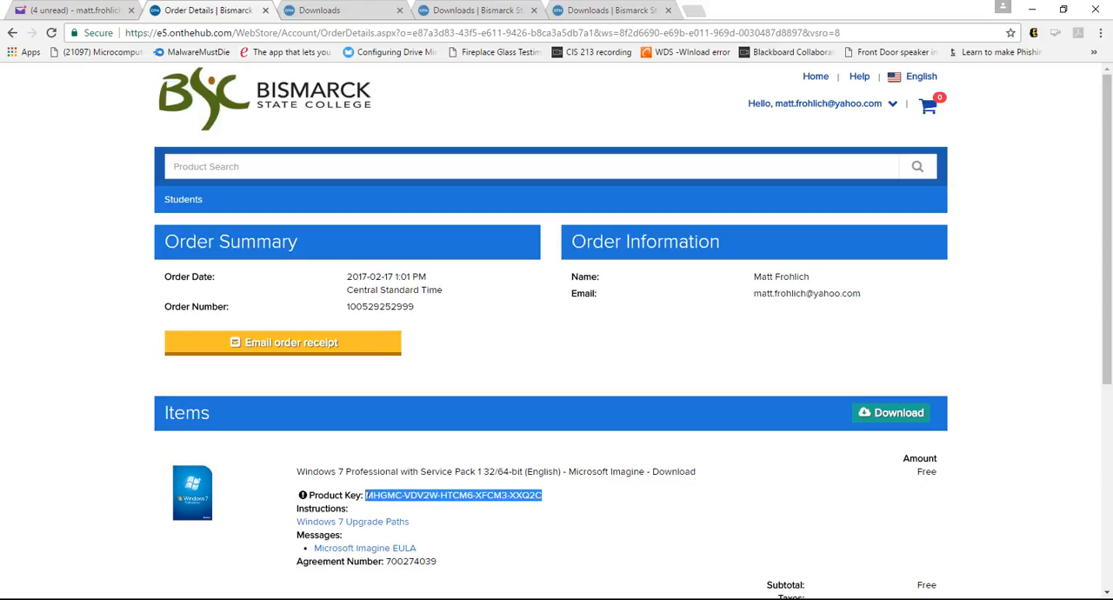
Switch back to VMware Workstation, paste the Windows product key, and select Windows 7 Professional as the version to install, without a password
key(alt+Tab)
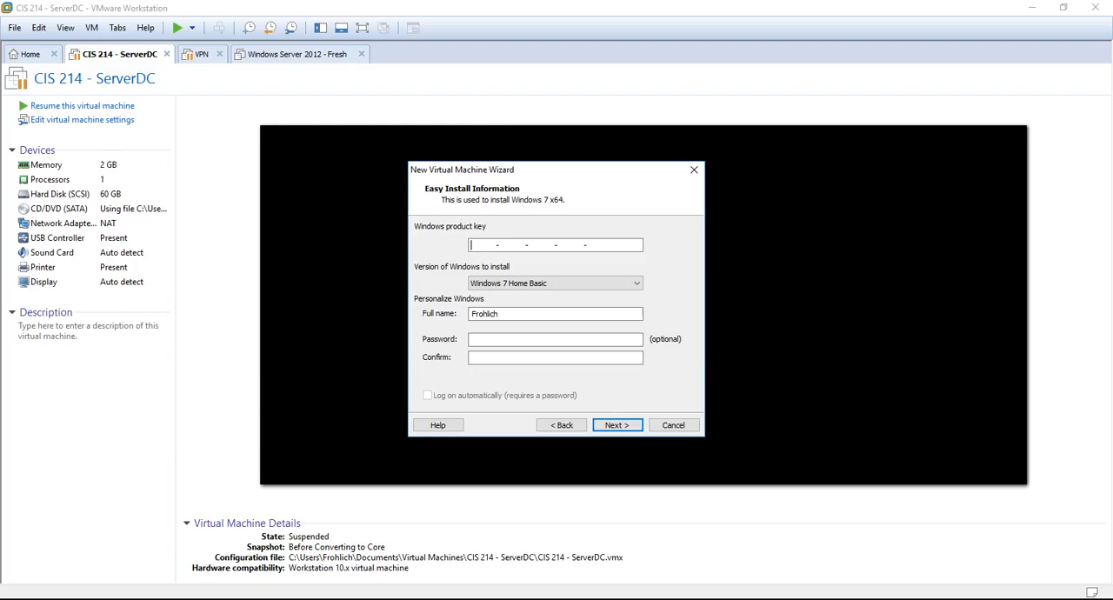
key(ctrl+v)
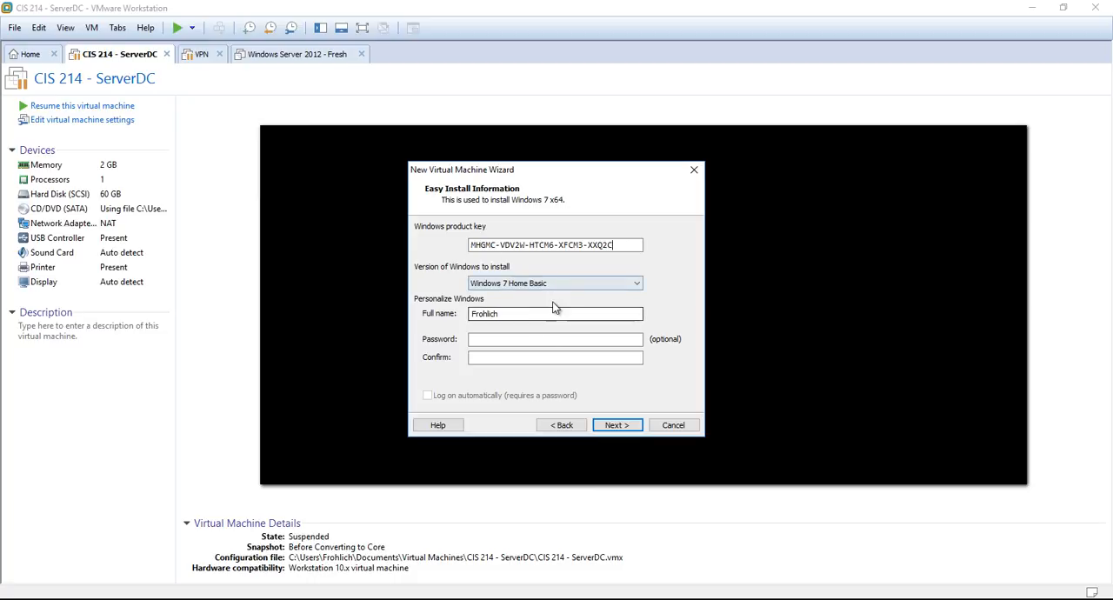
click(590, 288)
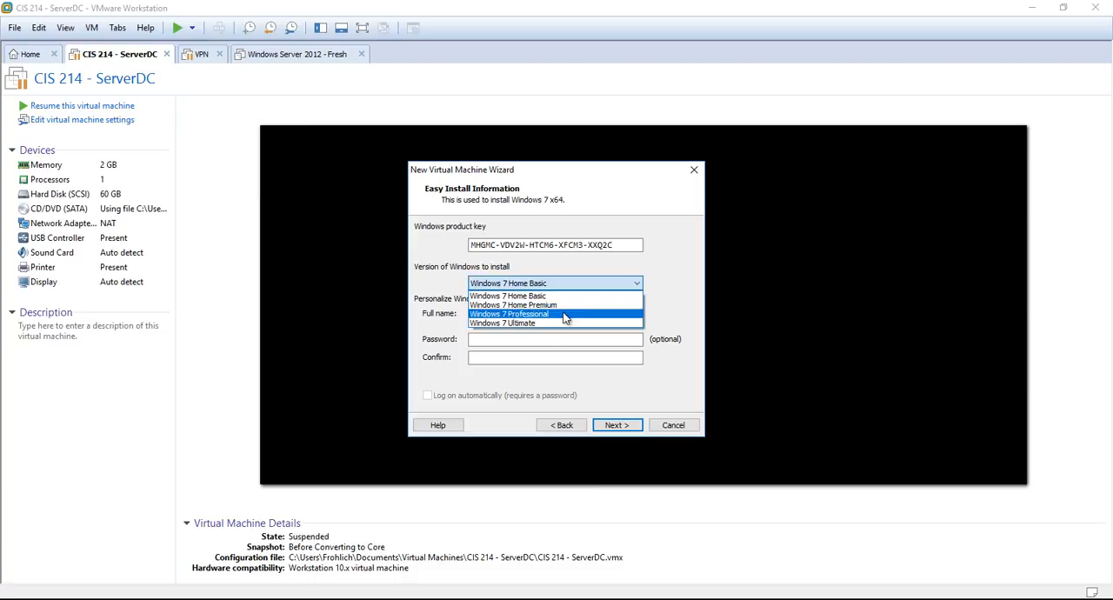
click(566, 314)
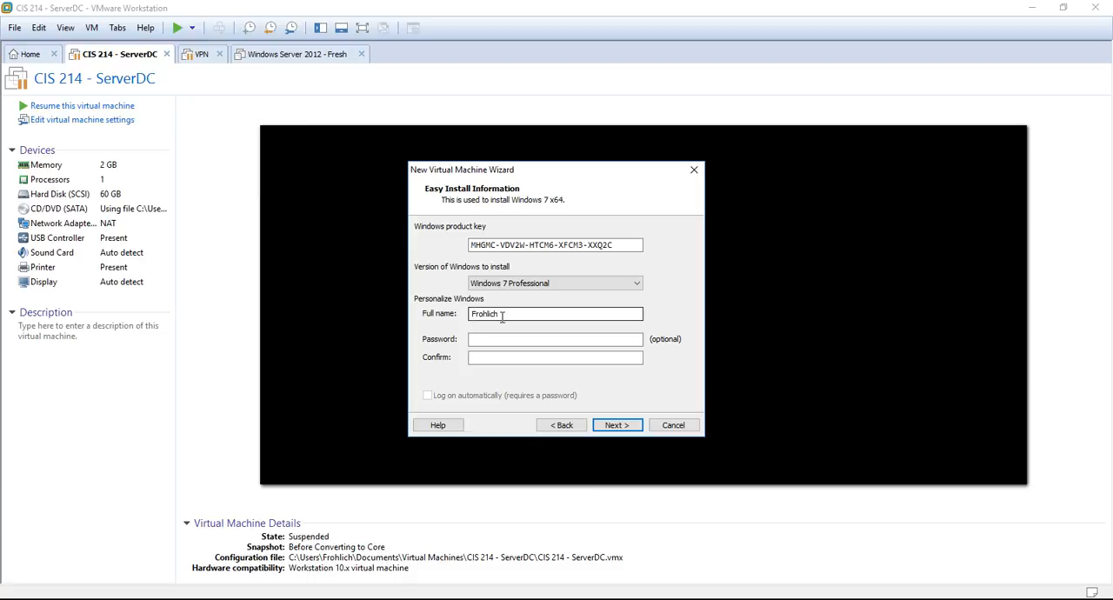
click(615, 424)
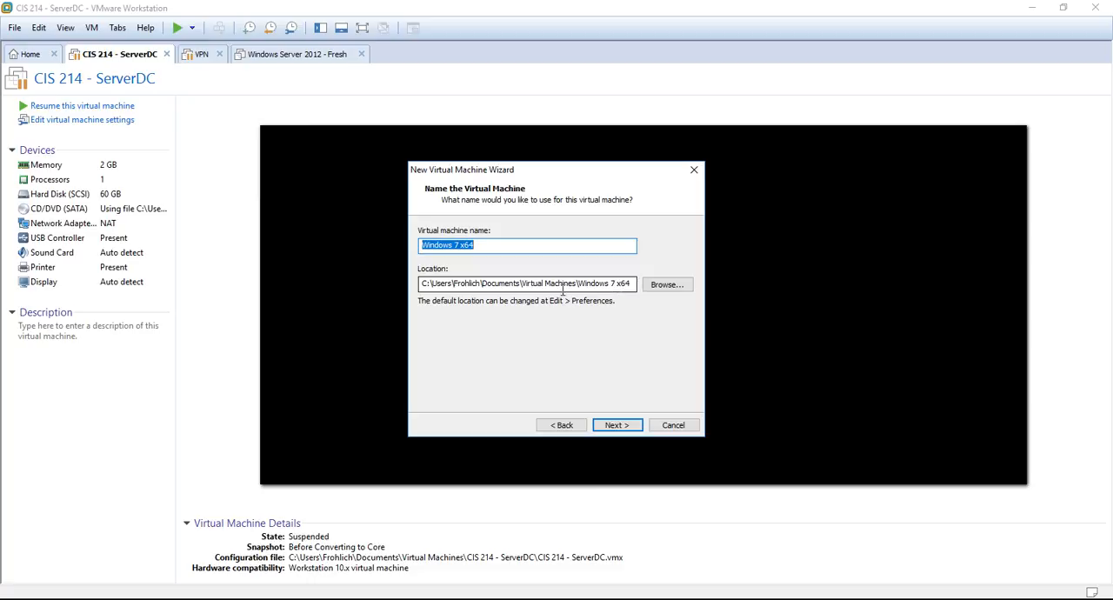
Accept the name Windows 7 x64, set a 30 GB disk split into multiple files, and create the virtual machine with power-on after creation
click(625, 429)
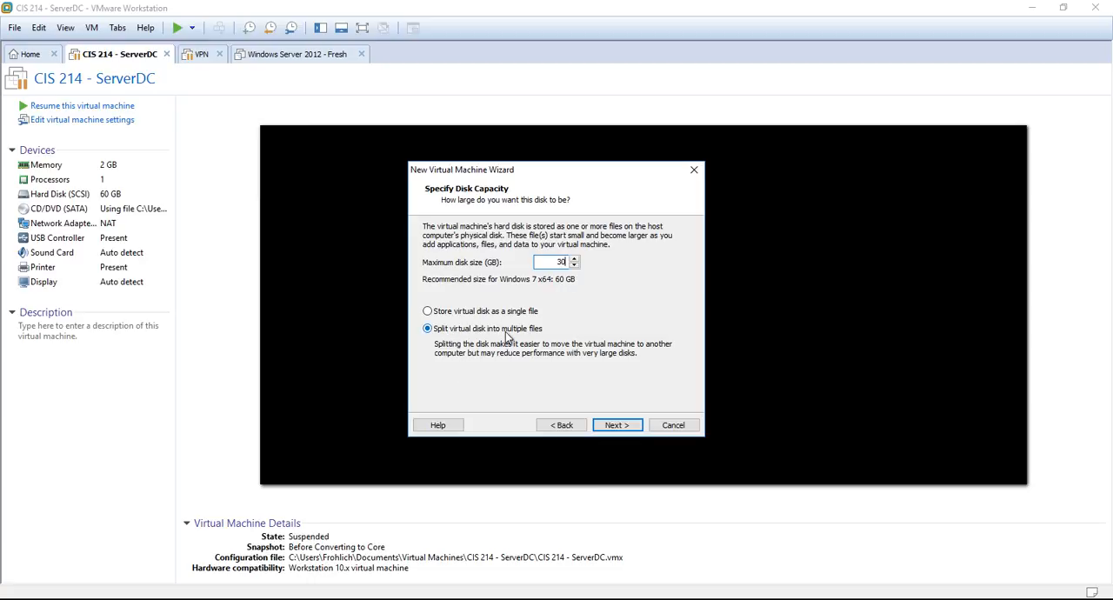
click(617, 425)
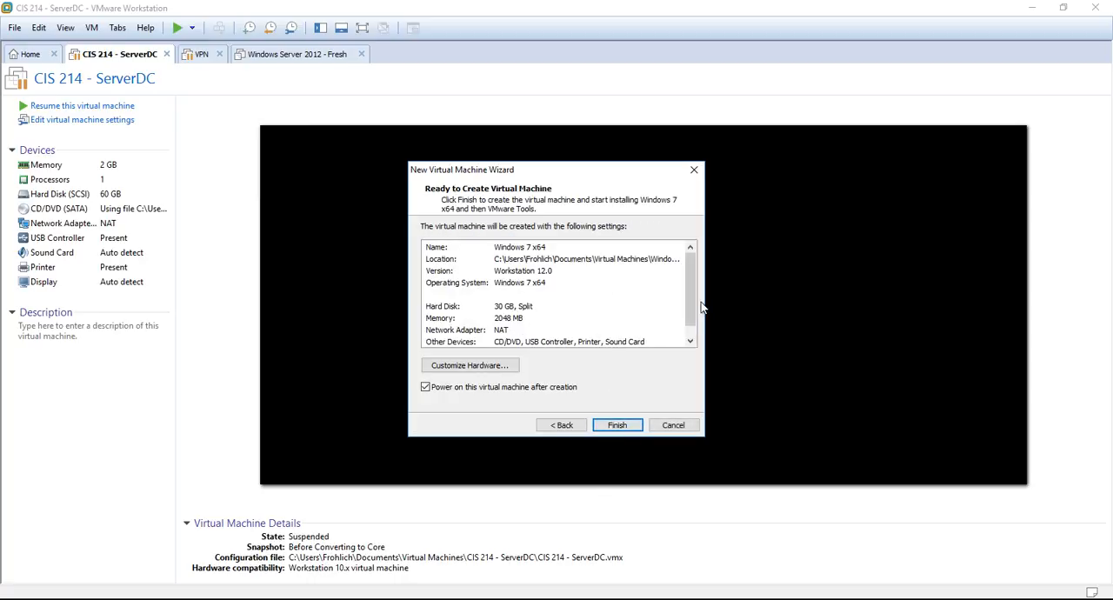
drag(693, 293, 692, 310)
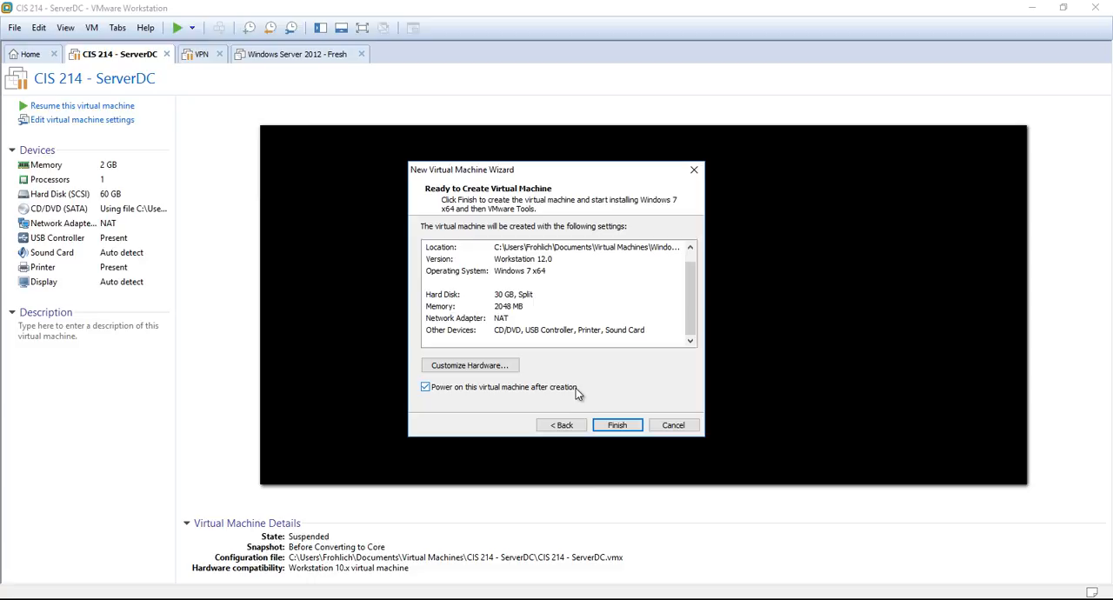
click(617, 425)
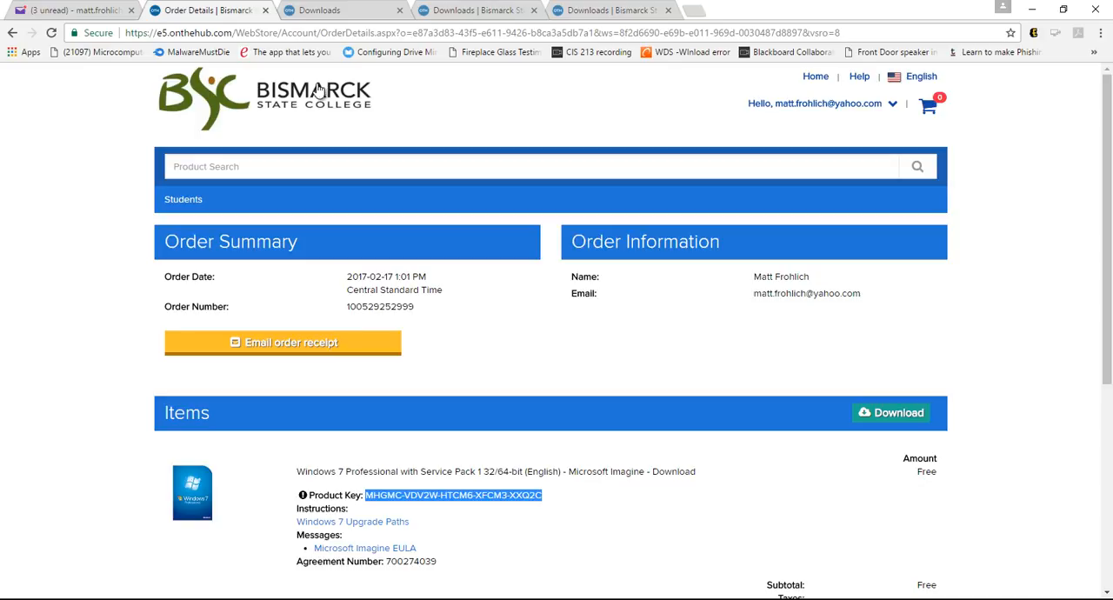
Open the webstore's home page in the browser, and return to VMware Workstation to direct input into the Windows 7 x64 virtual machine
click(820, 78)
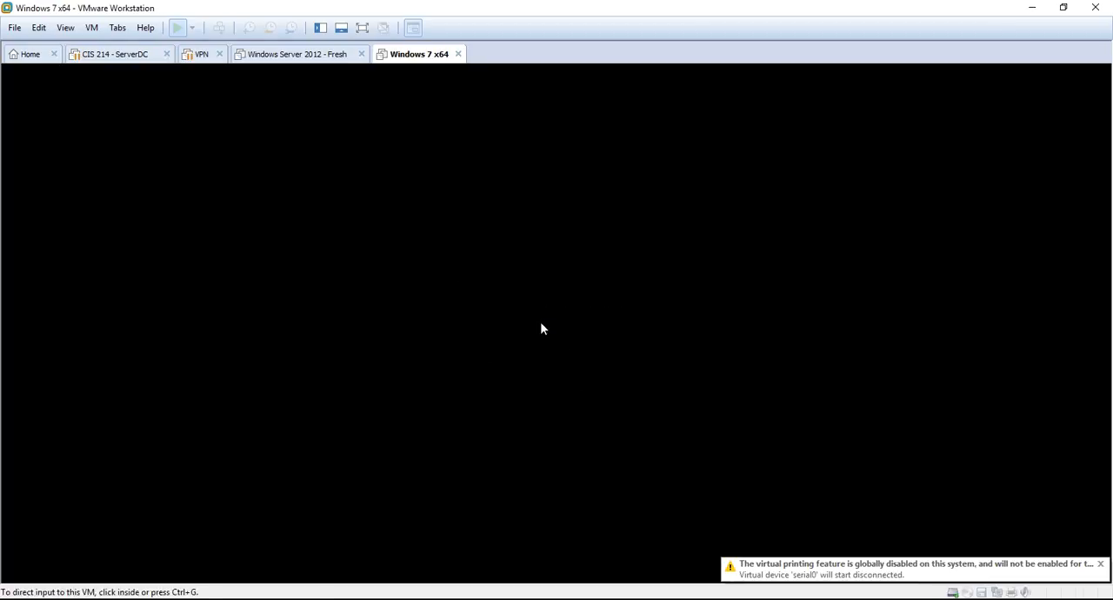
click(611, 414)
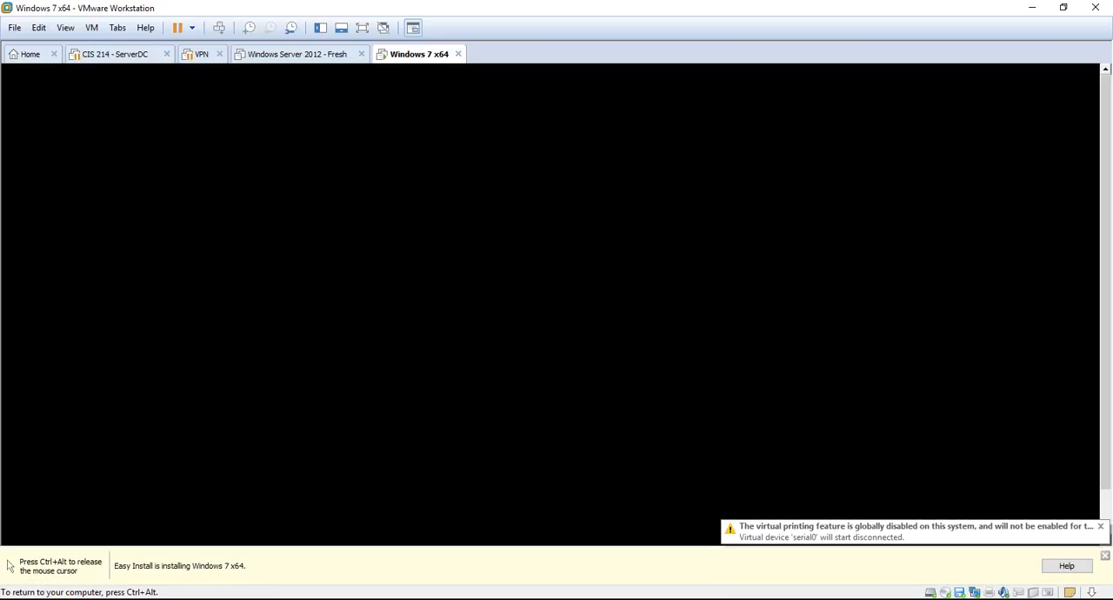